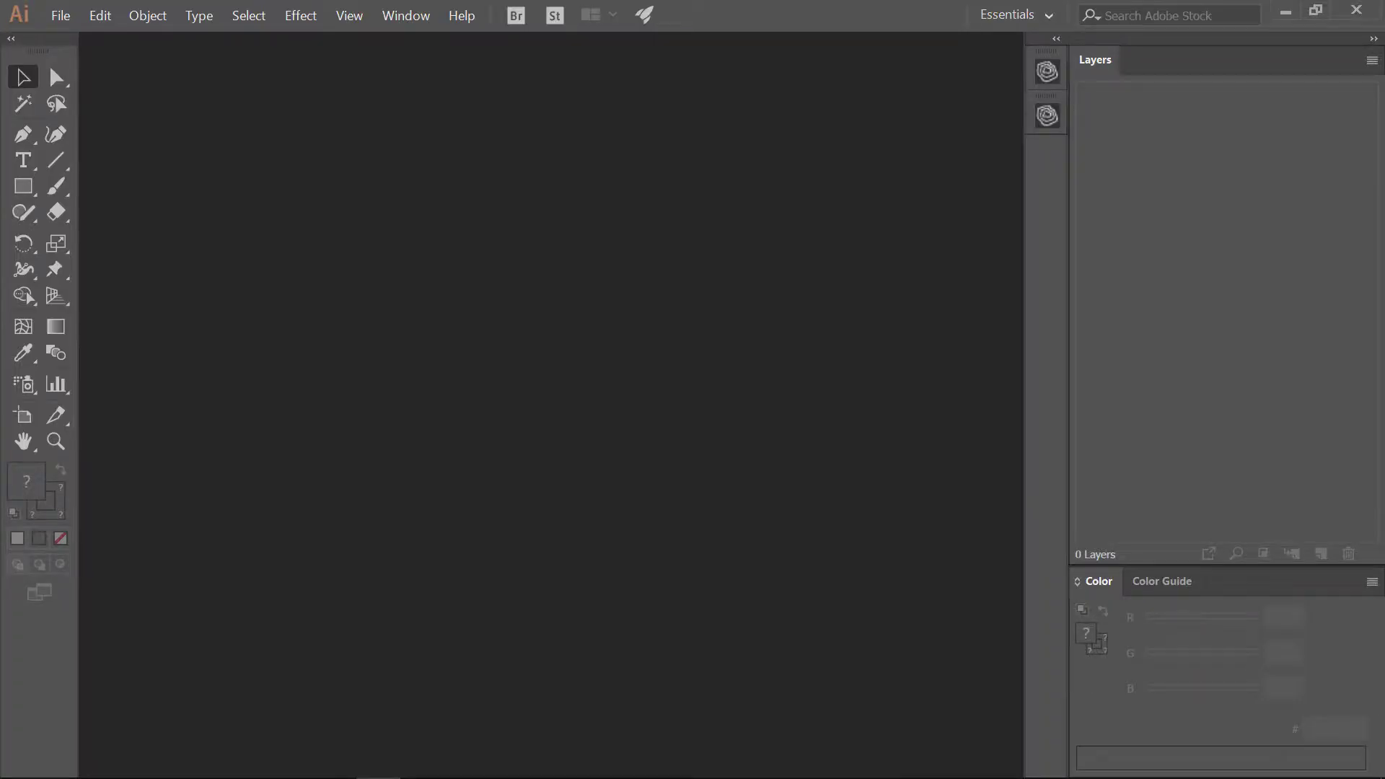
# - View and close the Océ Touchstone Setup panel, then bring up the Océ Touchstone Preview panel
pyautogui.click(408, 15)
pyautogui.moveTo(465, 124)
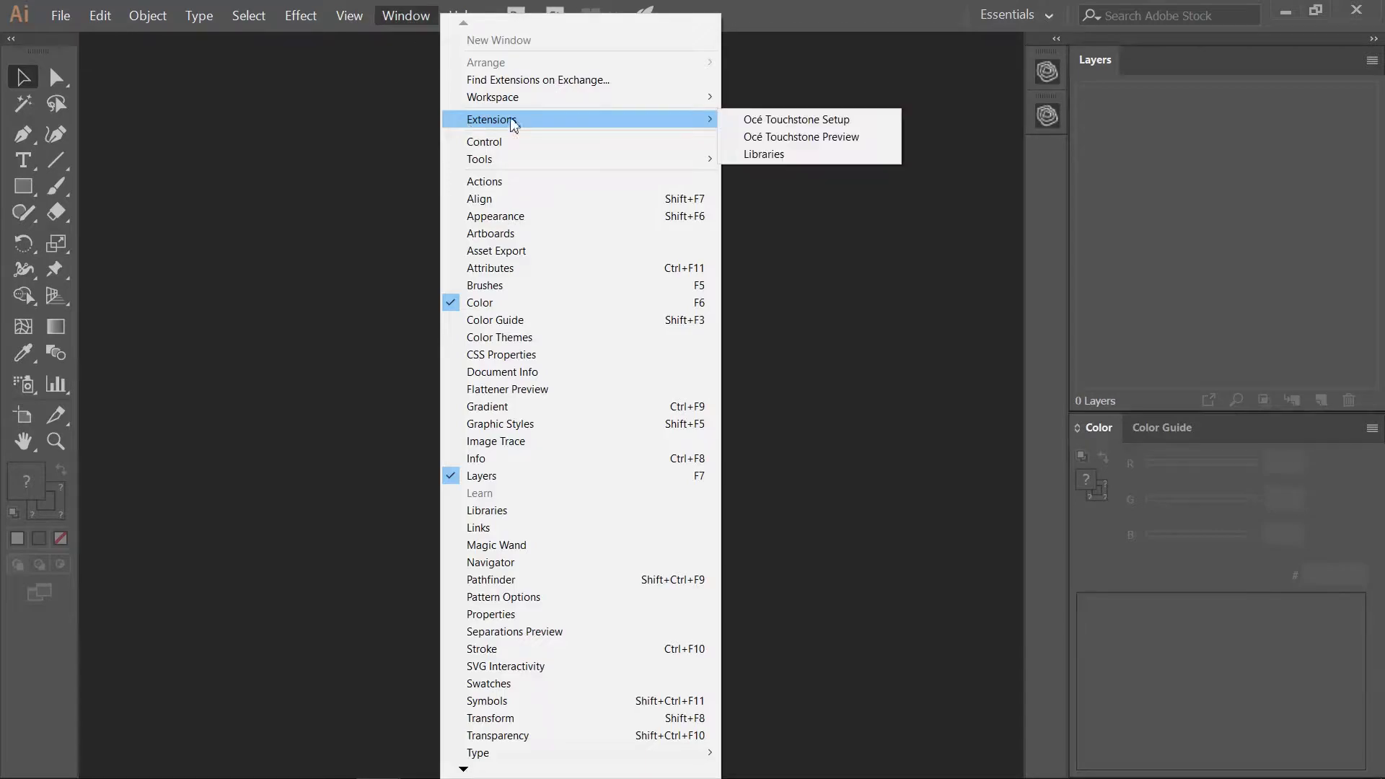
pyautogui.click(805, 123)
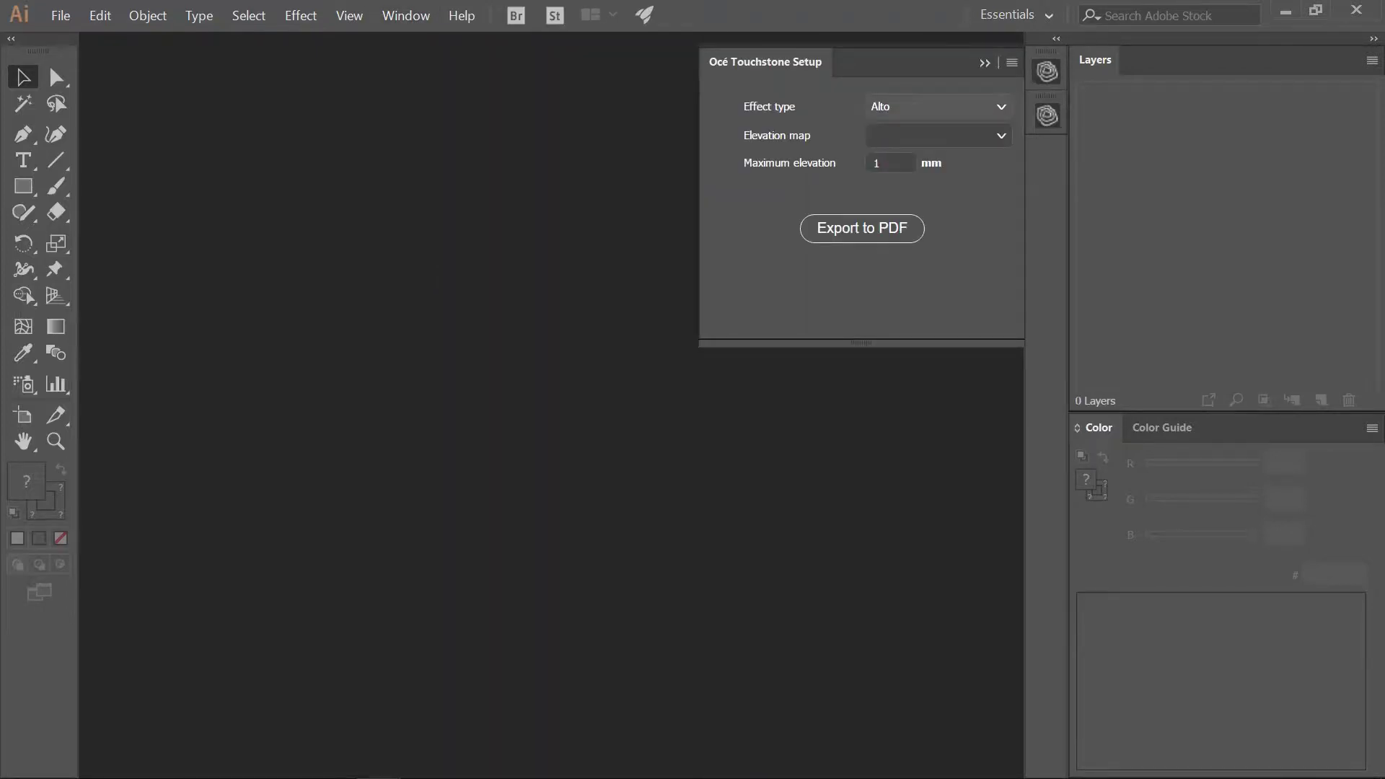
pyautogui.click(985, 62)
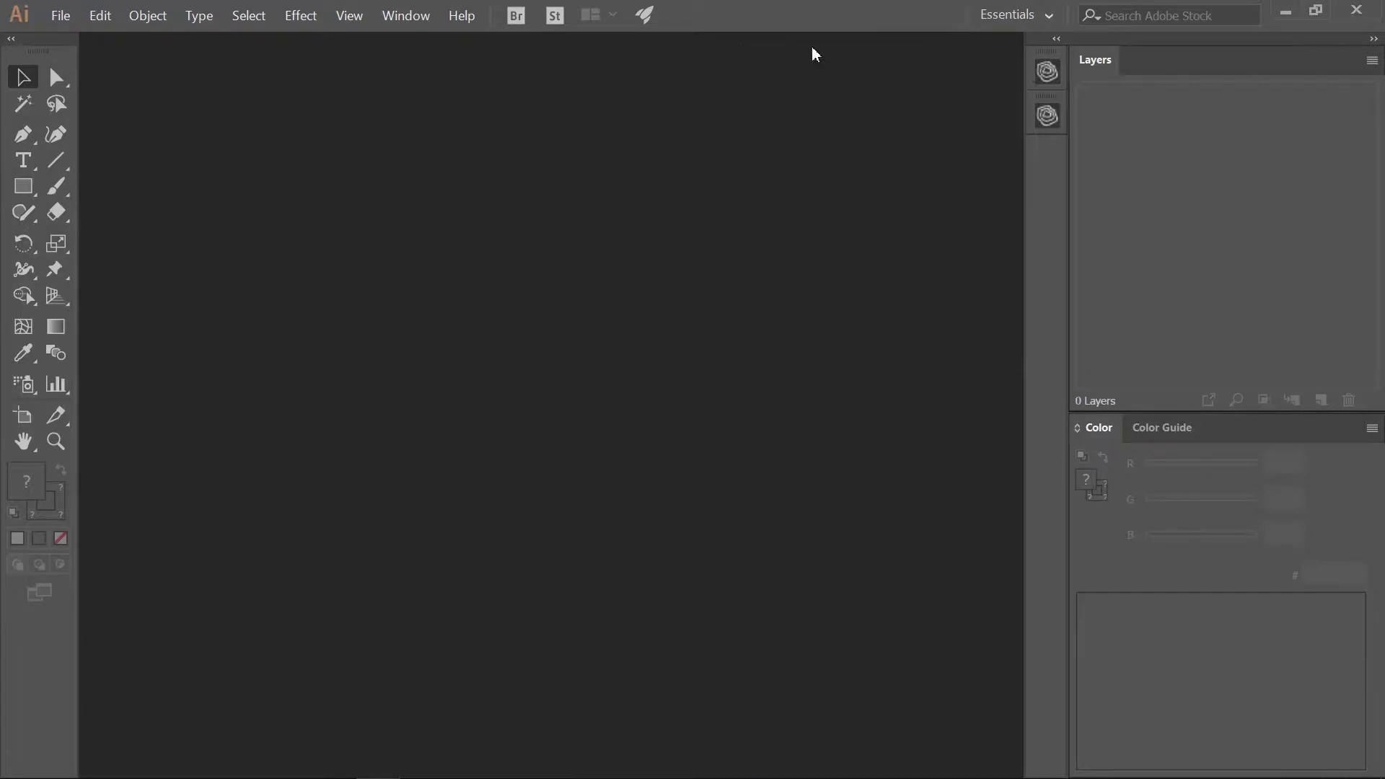
pyautogui.click(415, 15)
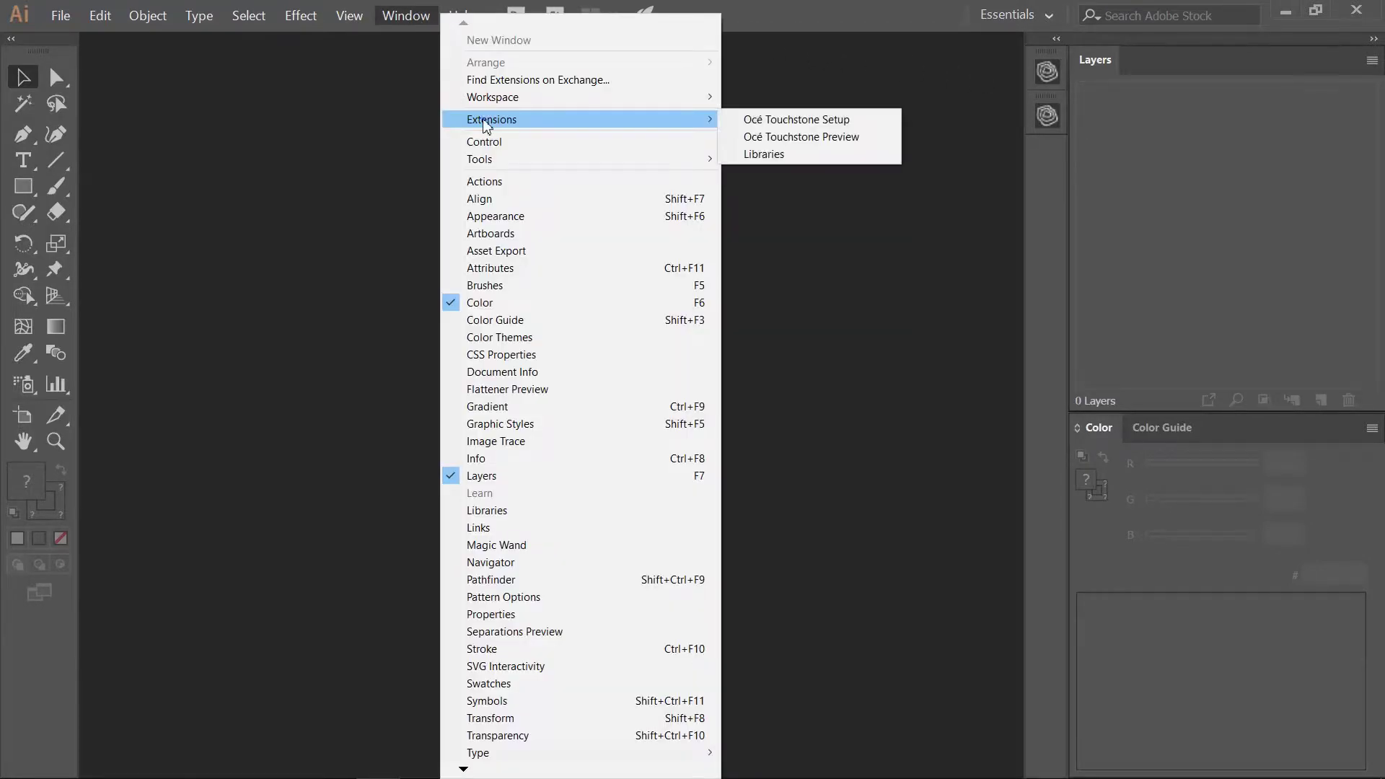
pyautogui.click(787, 144)
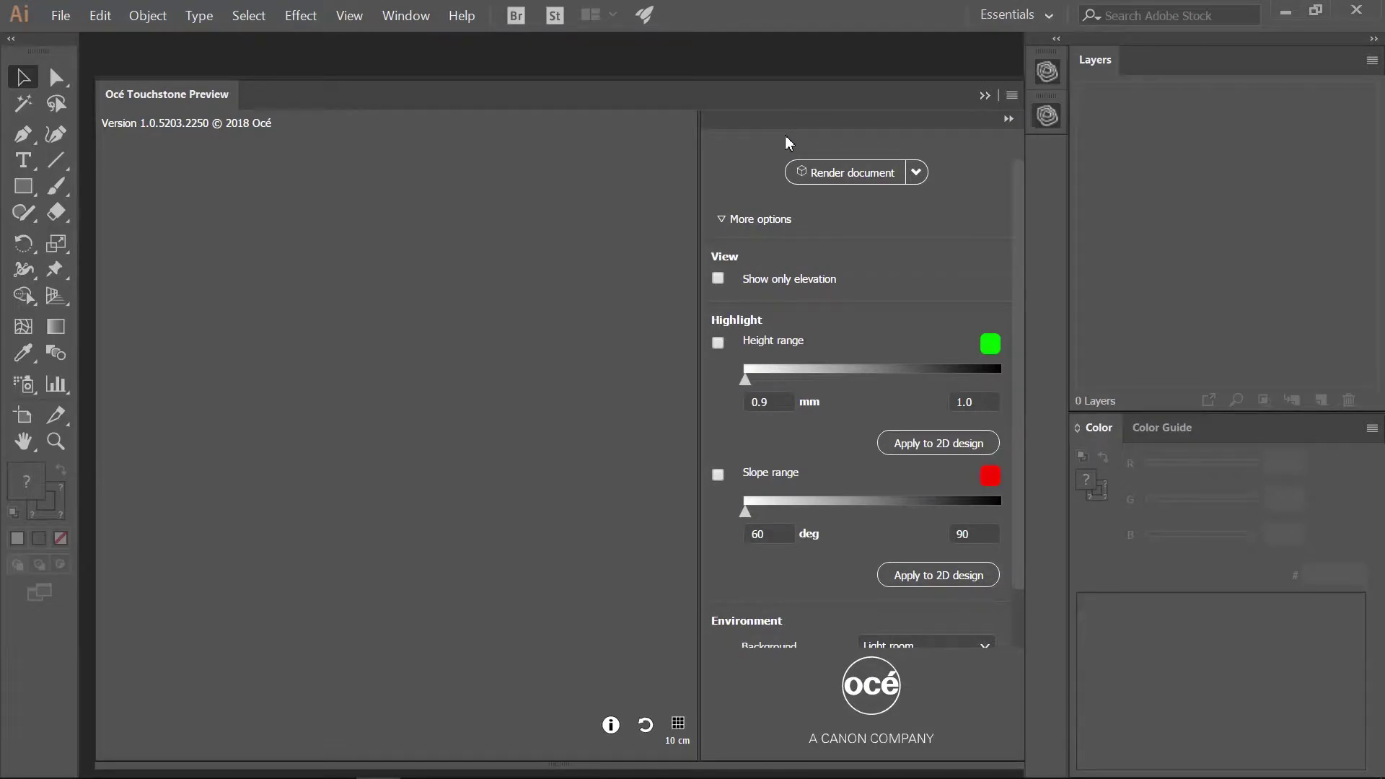
# - Open the recent Touchstone-alto-illustrator.ai file, showing the elevation layer and hiding the artwork layer
pyautogui.hotkey('ctrl', 'w')
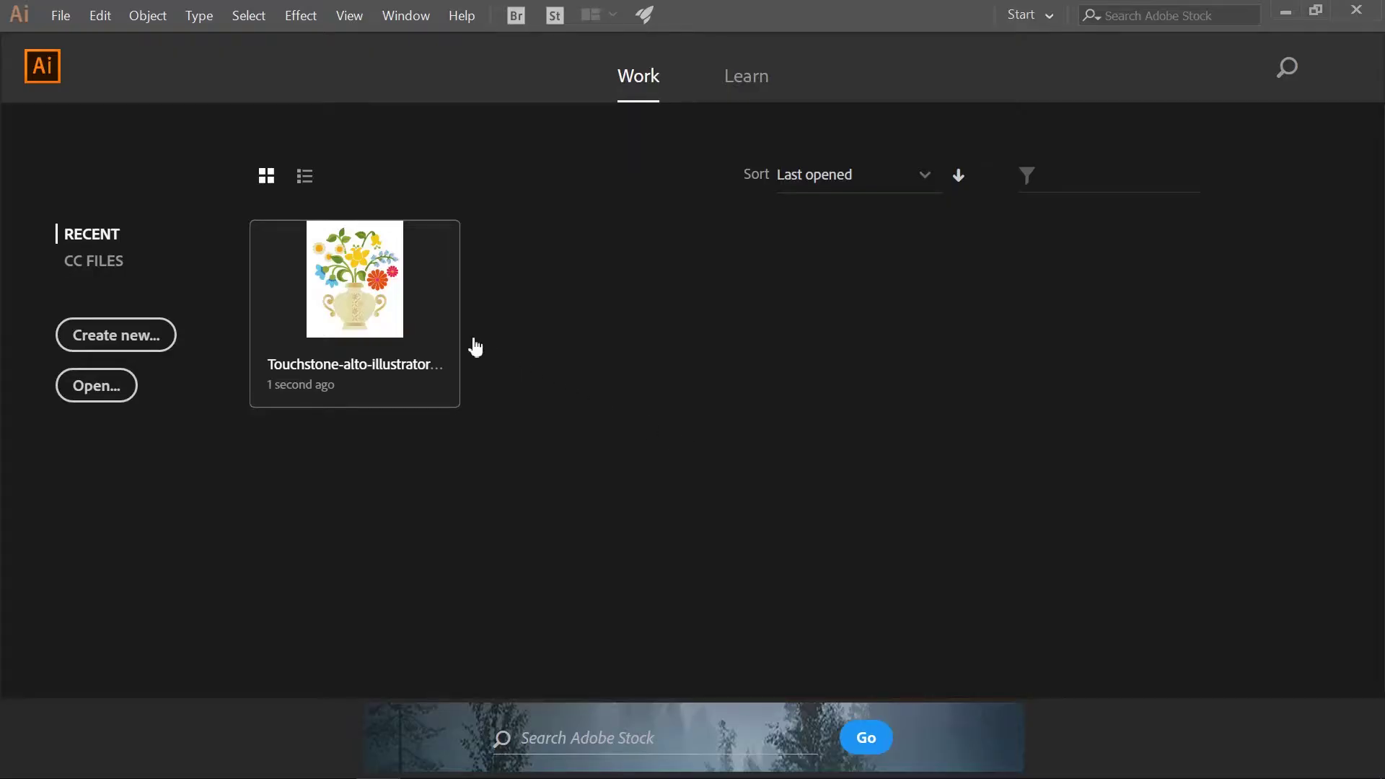
pyautogui.click(372, 298)
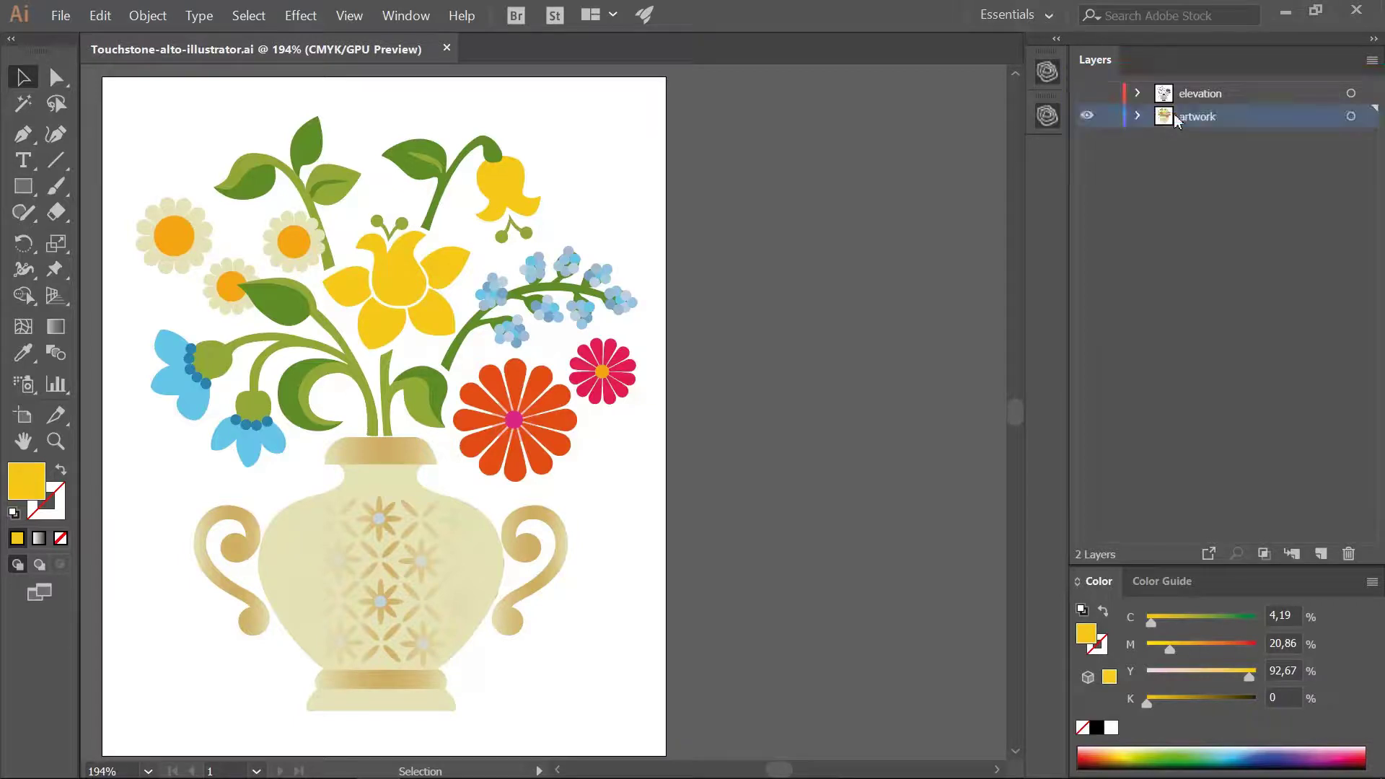
pyautogui.click(1236, 101)
pyautogui.click(1087, 93)
pyautogui.click(1088, 117)
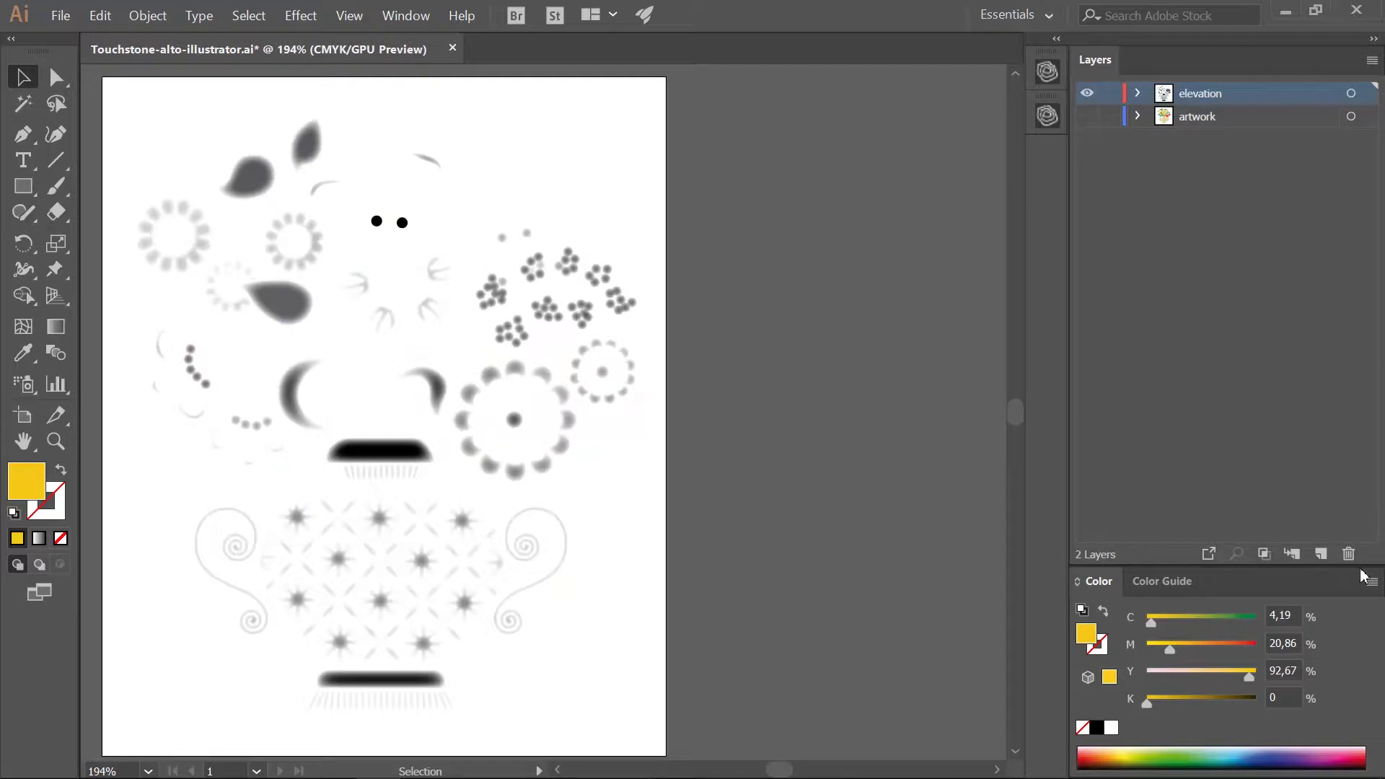
# - Switch the Color panel sliders to Grayscale so the fill reads K 23.76%
pyautogui.click(1372, 588)
pyautogui.click(1242, 612)
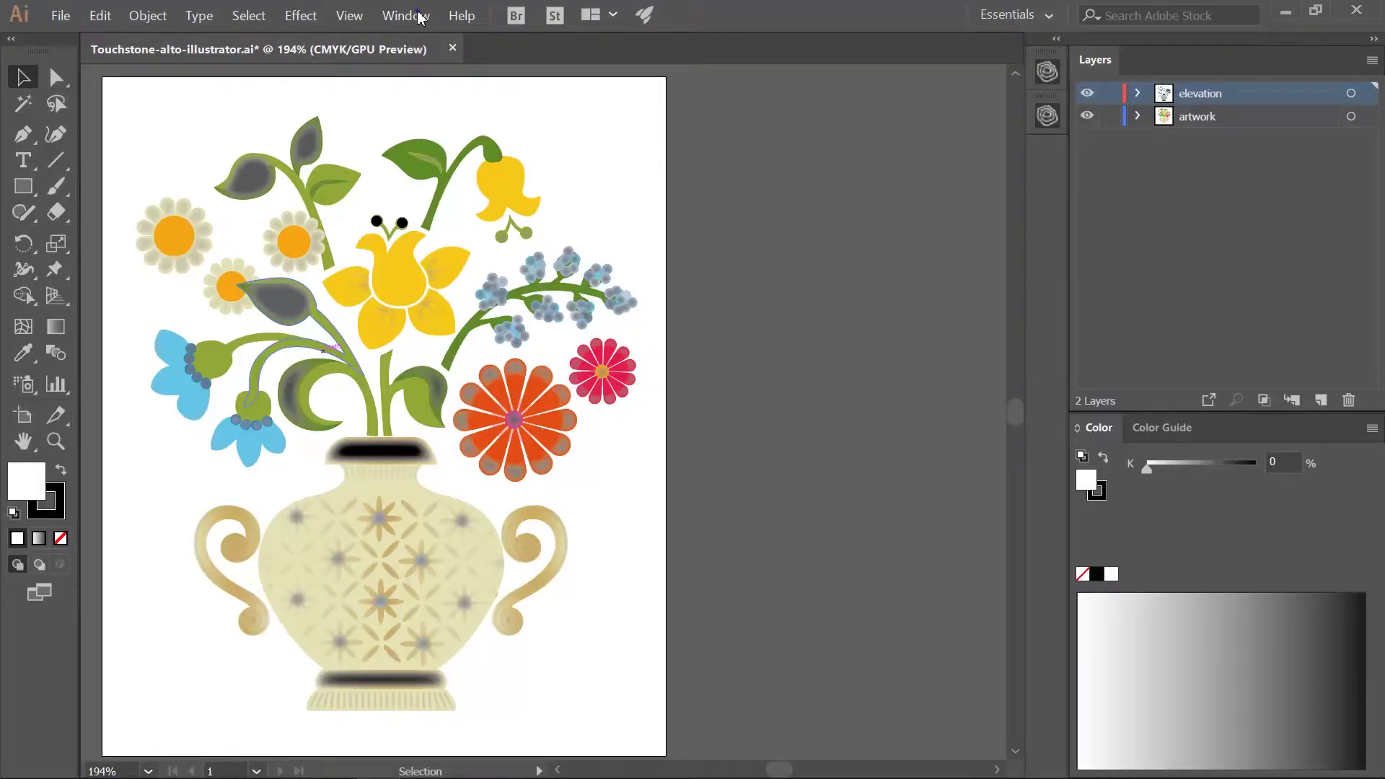
# - Set Océ Touchstone Setup to Alto, elevation map 'elevation', 1 mm maximum elevation
pyautogui.click(406, 15)
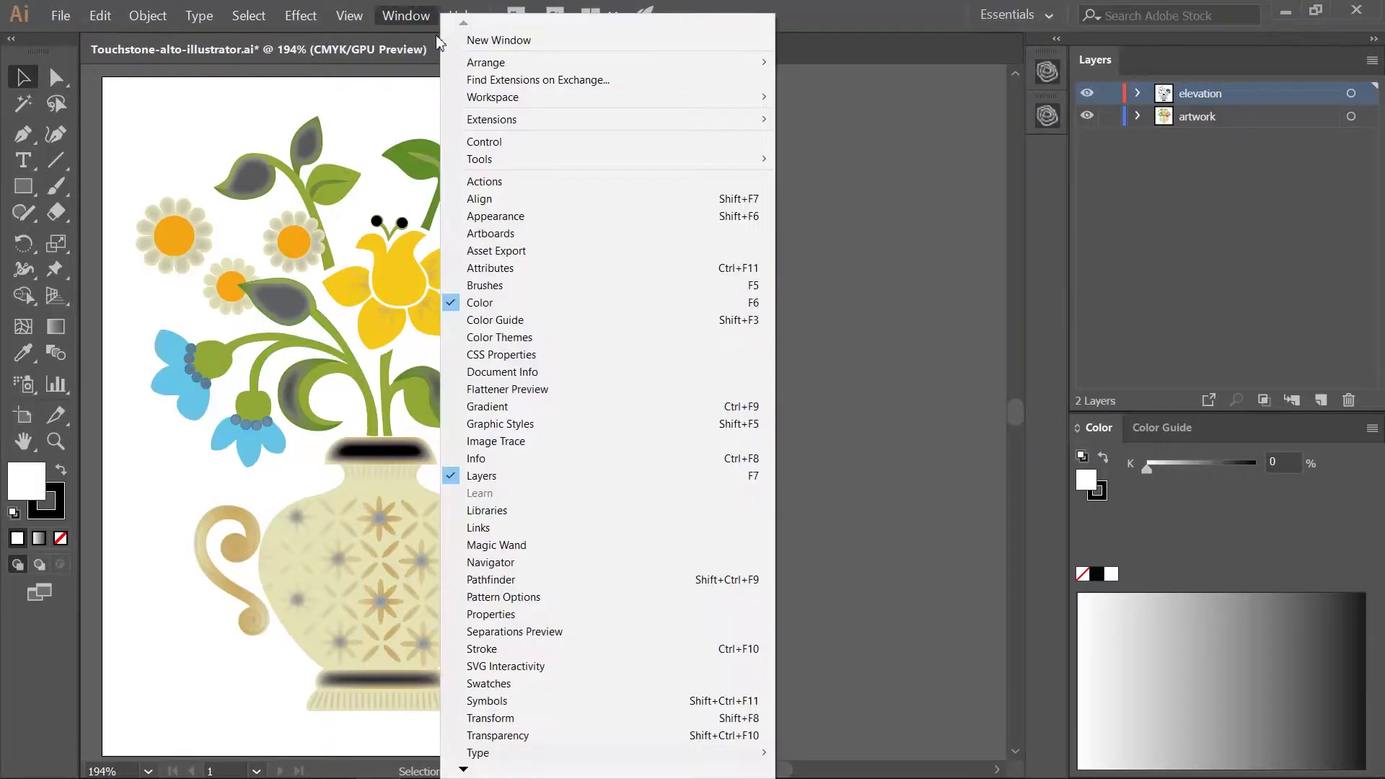
pyautogui.moveTo(511, 119)
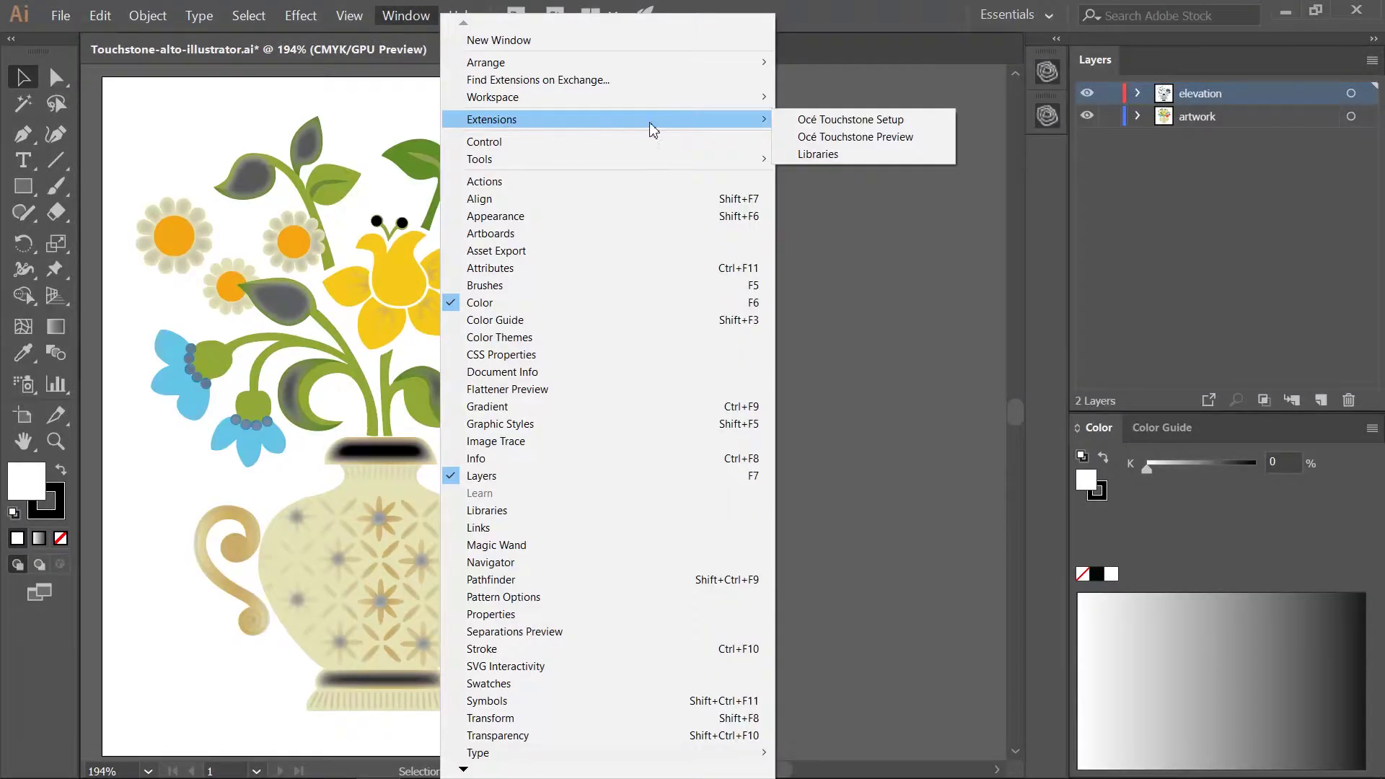
pyautogui.click(893, 122)
pyautogui.click(1000, 113)
pyautogui.click(989, 127)
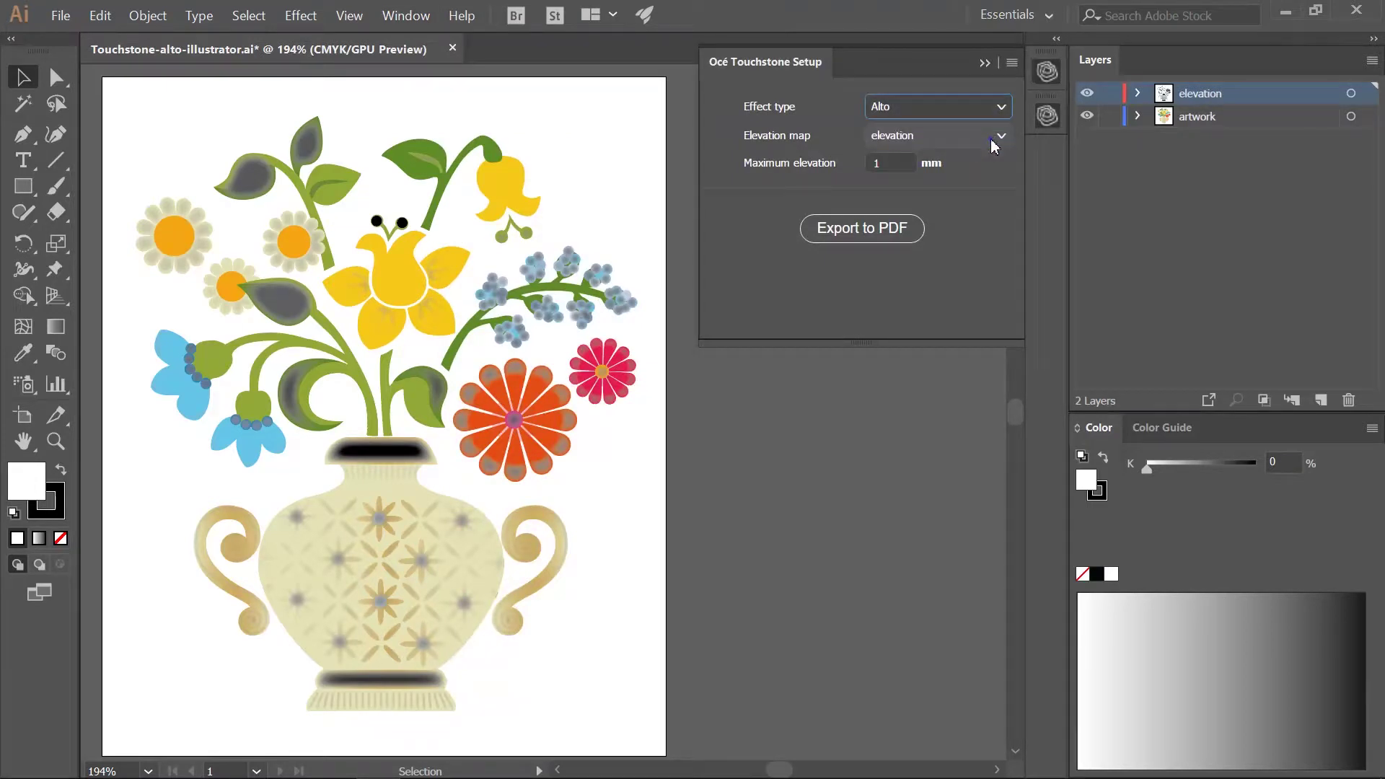
pyautogui.click(994, 140)
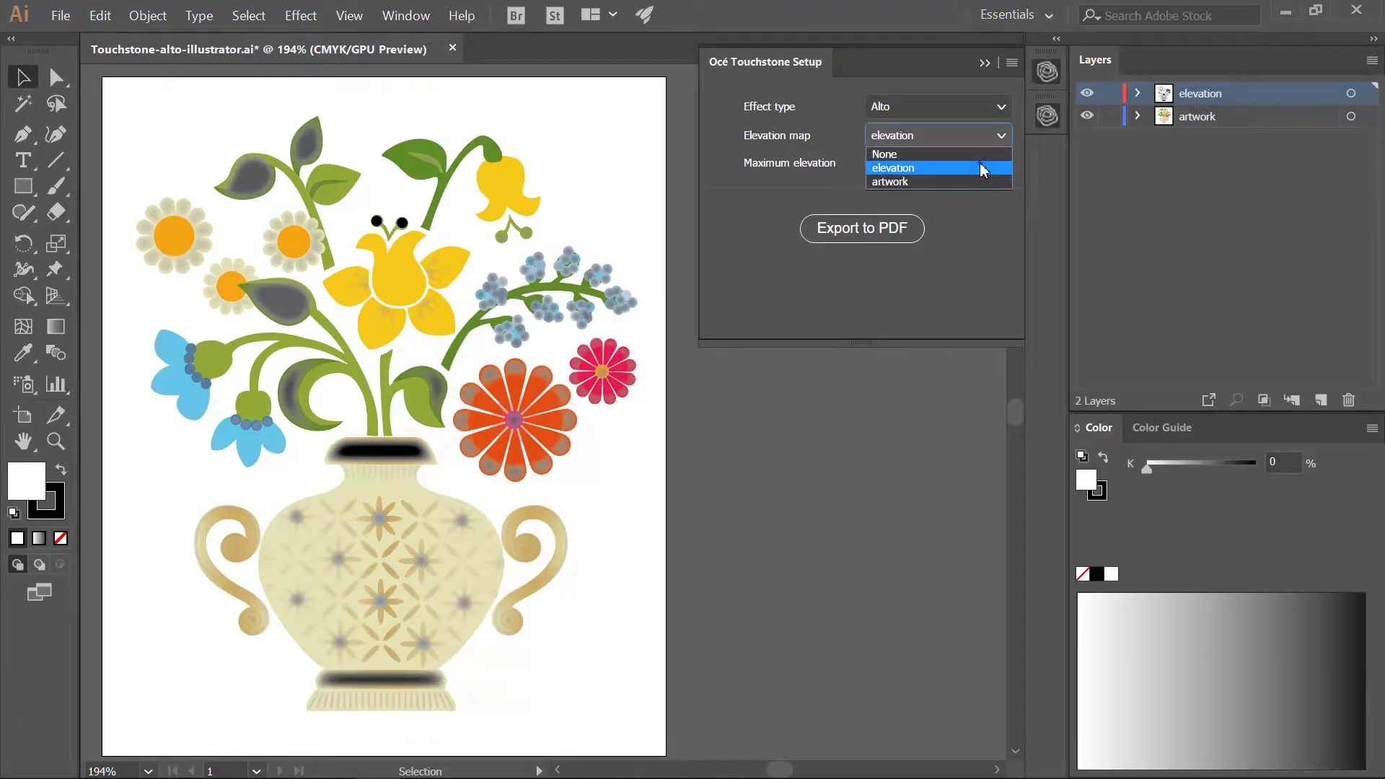
pyautogui.click(983, 168)
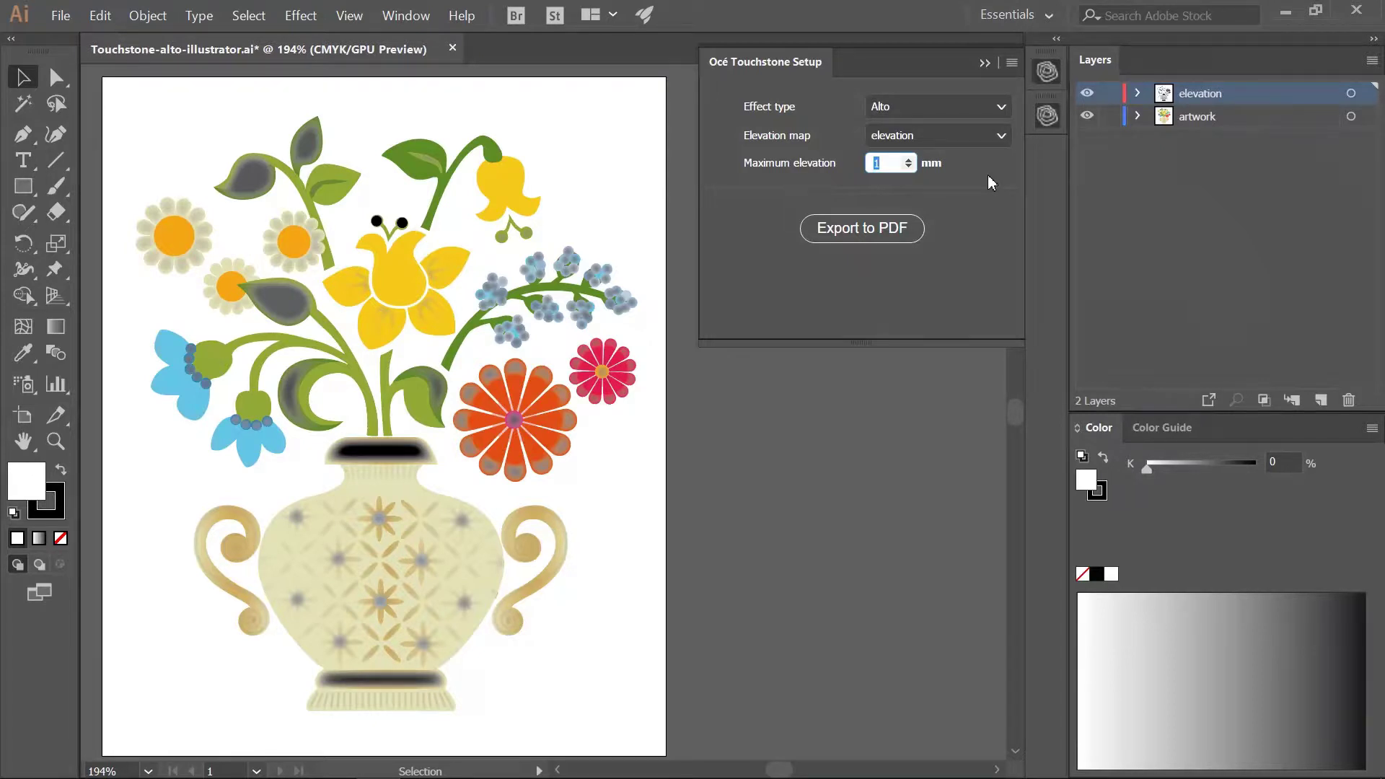
pyautogui.click(985, 63)
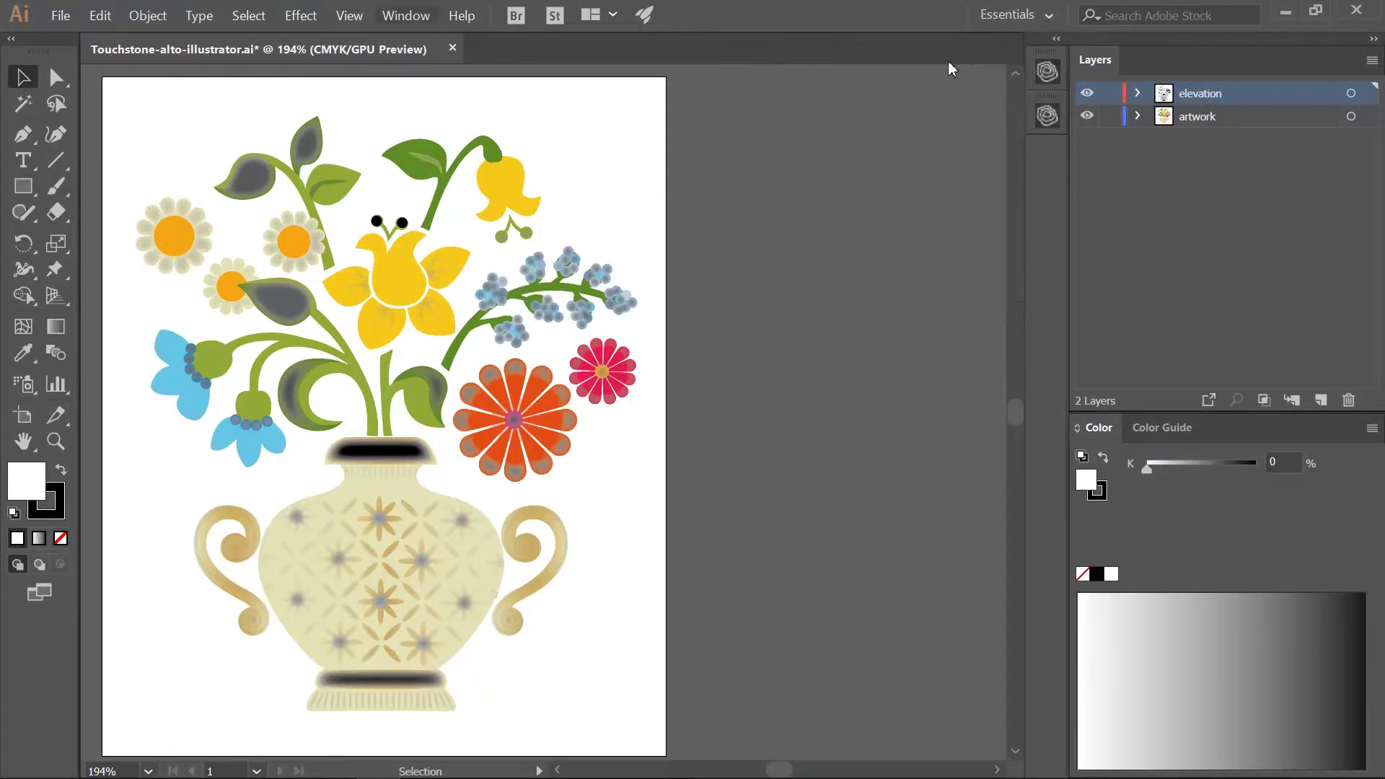
# - In the Océ Touchstone Preview panel, render the document and rotate the 3-D vase relief
pyautogui.click(422, 20)
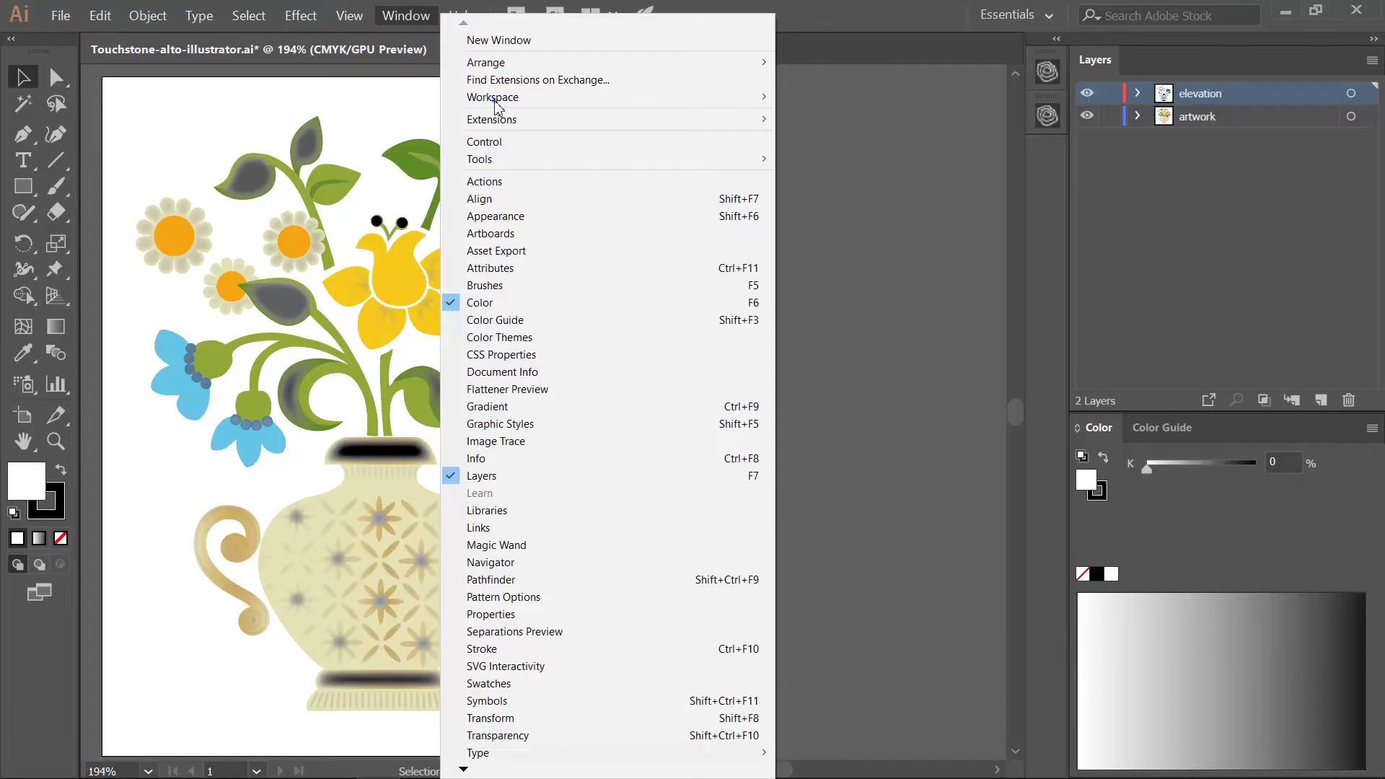
pyautogui.moveTo(622, 127)
pyautogui.click(855, 139)
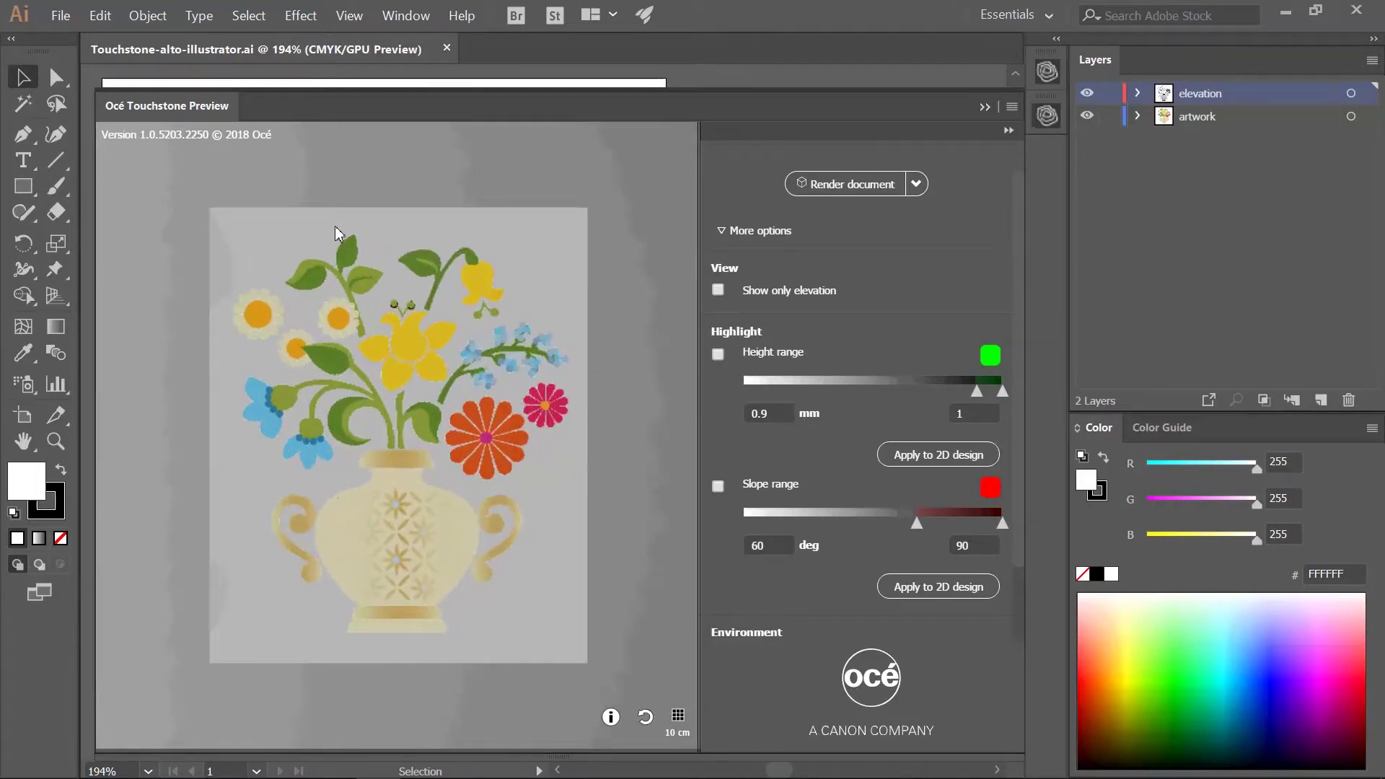
pyautogui.click(916, 184)
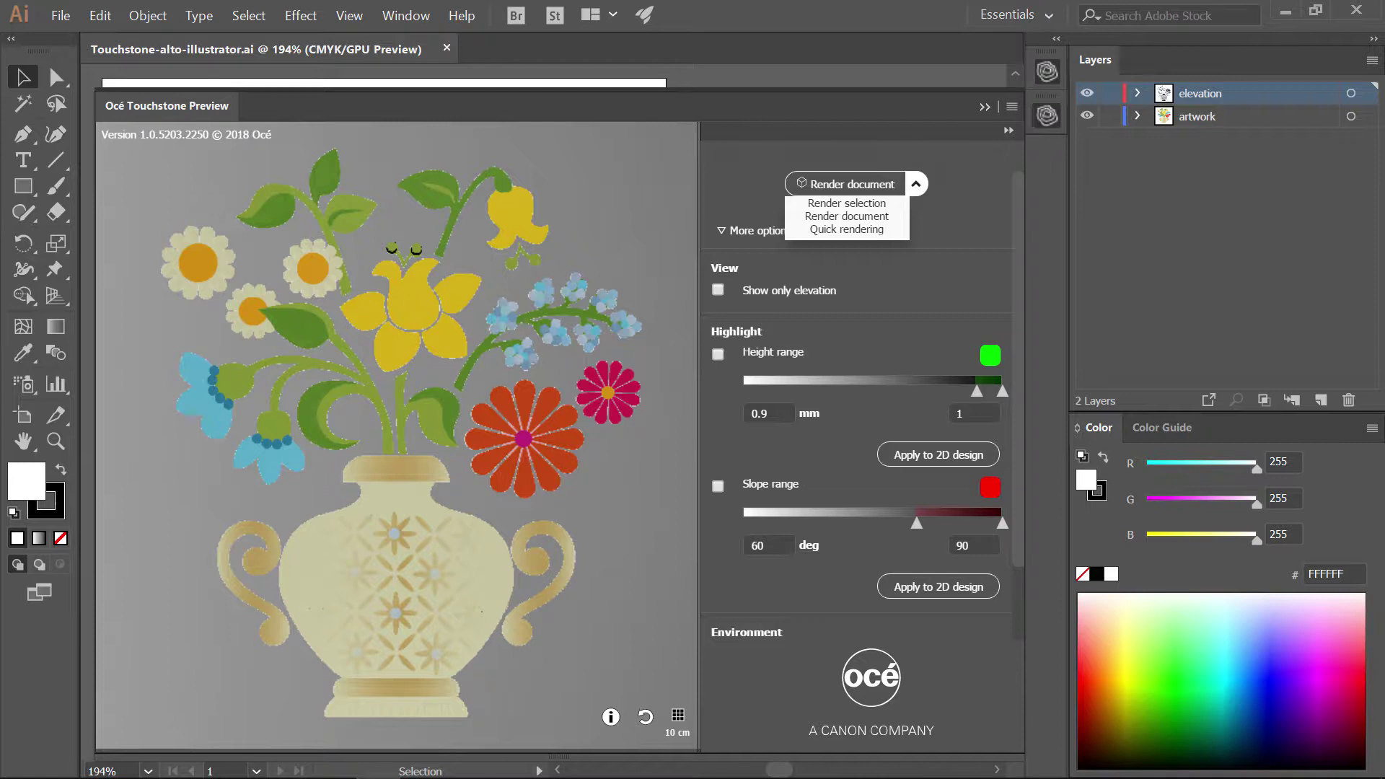
pyautogui.click(399, 402)
pyautogui.moveTo(399, 402); pyautogui.dragTo(387, 446)
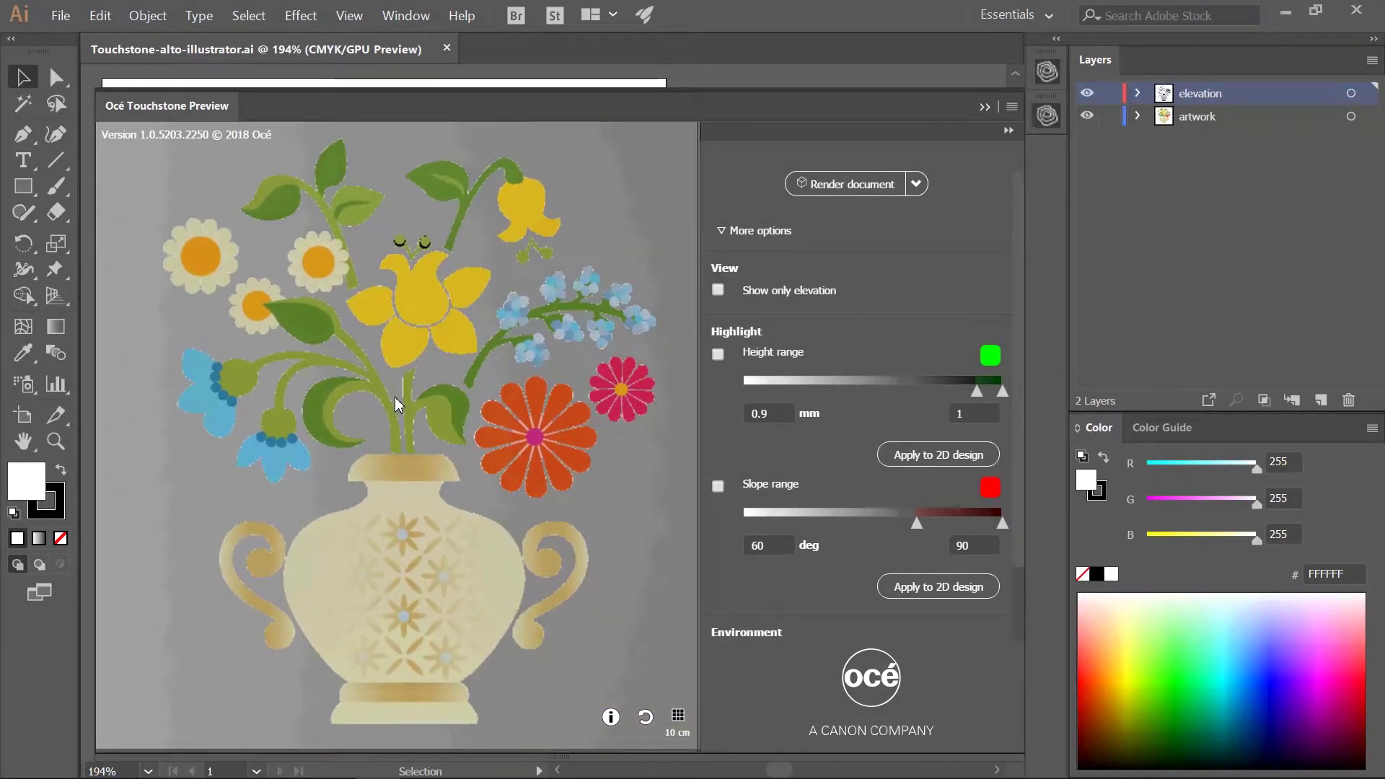
# - Set the preview's environment Media to None and tilt the vase view
pyautogui.scroll(-5, 398, 405)
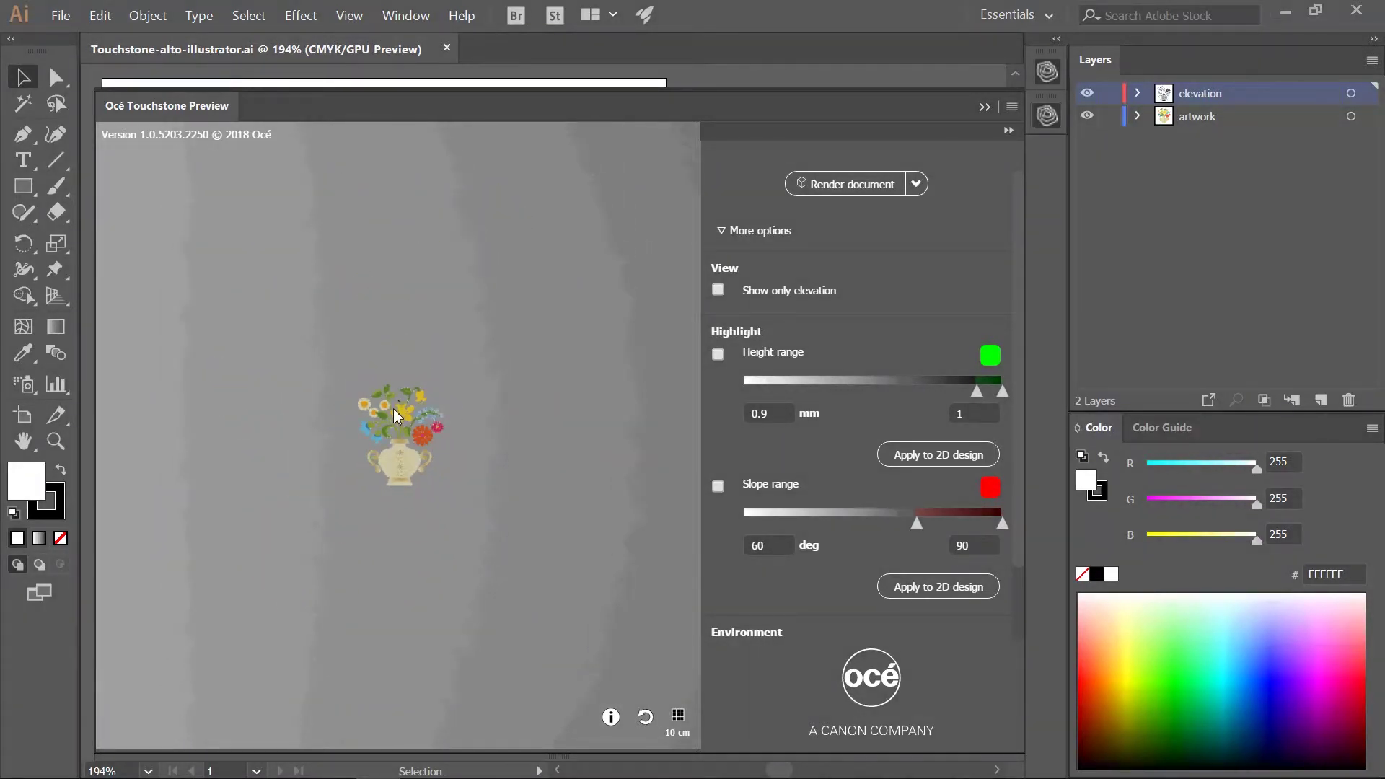
pyautogui.scroll(2, 402, 415)
pyautogui.scroll(3, 402, 415)
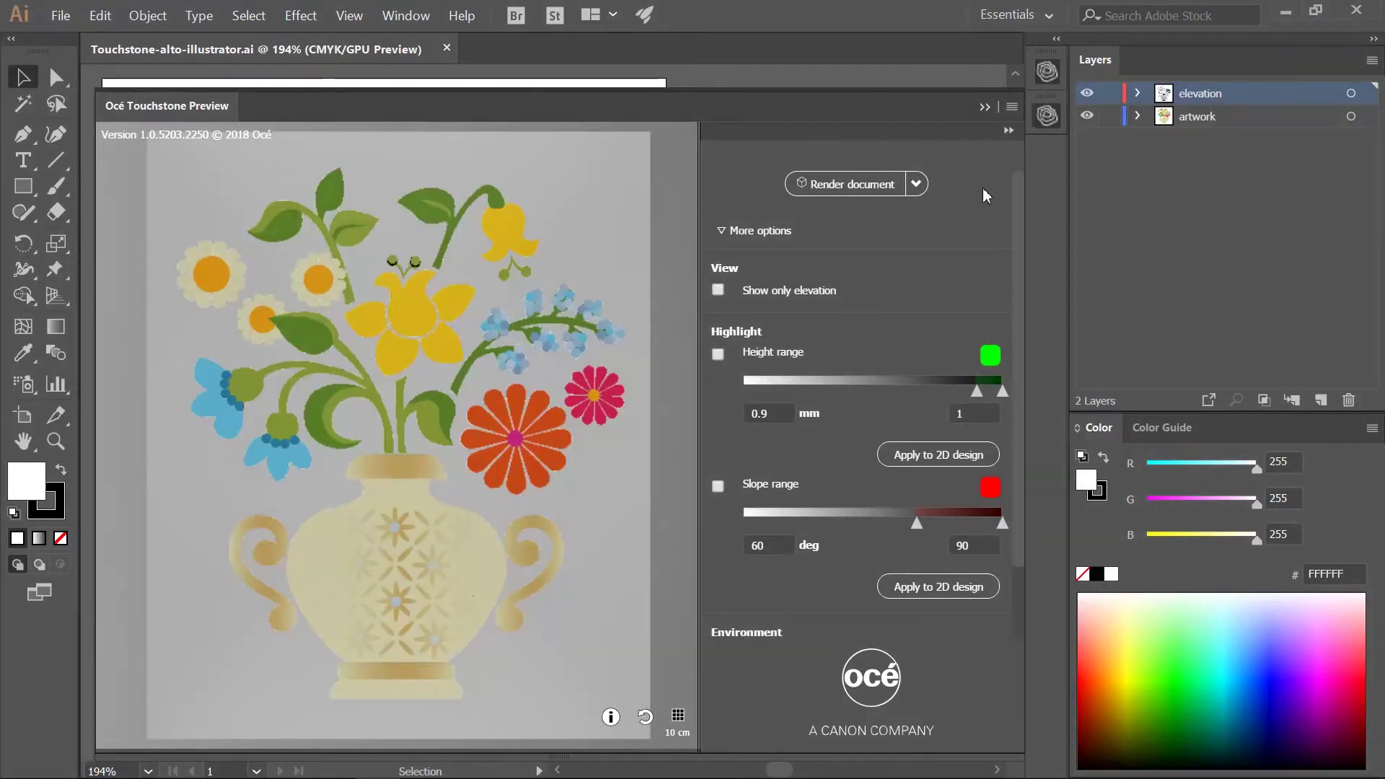
pyautogui.scroll(-2, 1019, 260)
pyautogui.scroll(-1, 1019, 260)
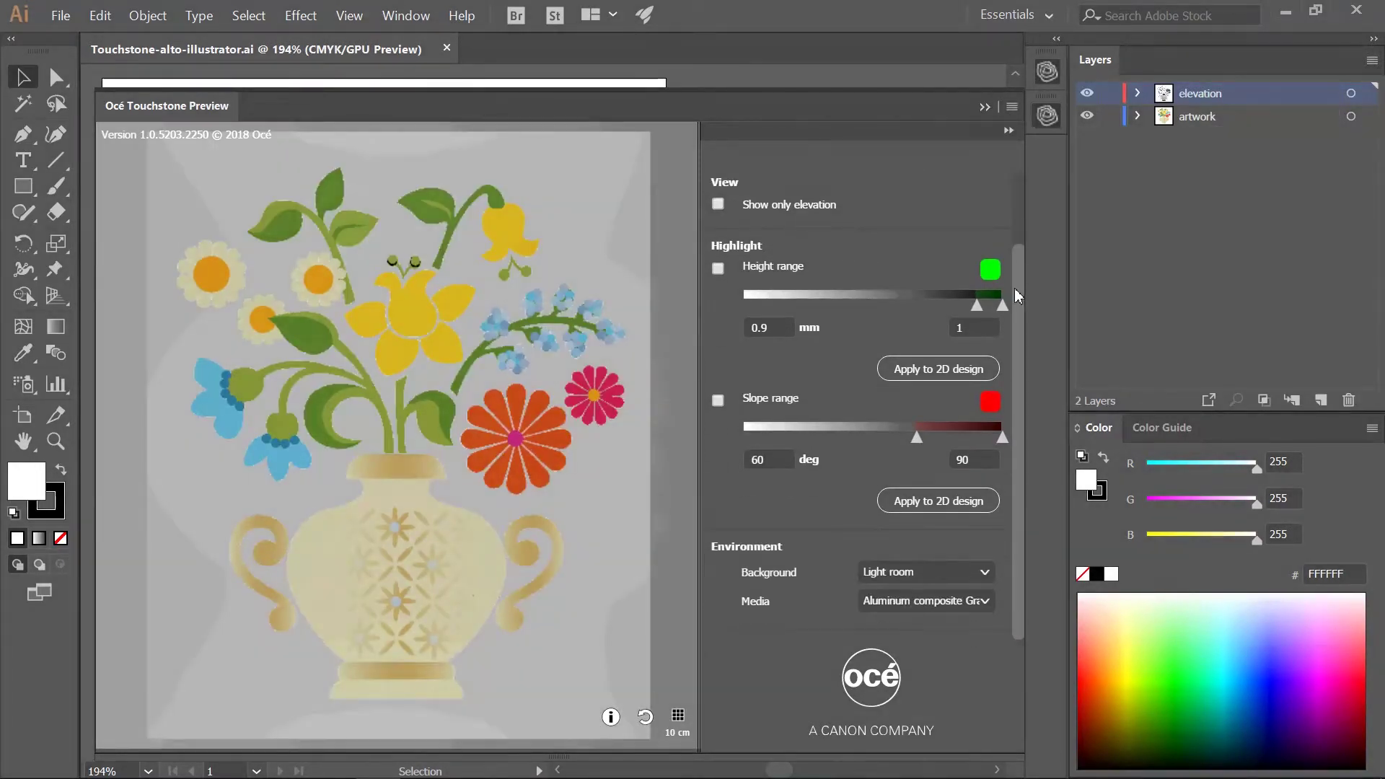
pyautogui.click(970, 601)
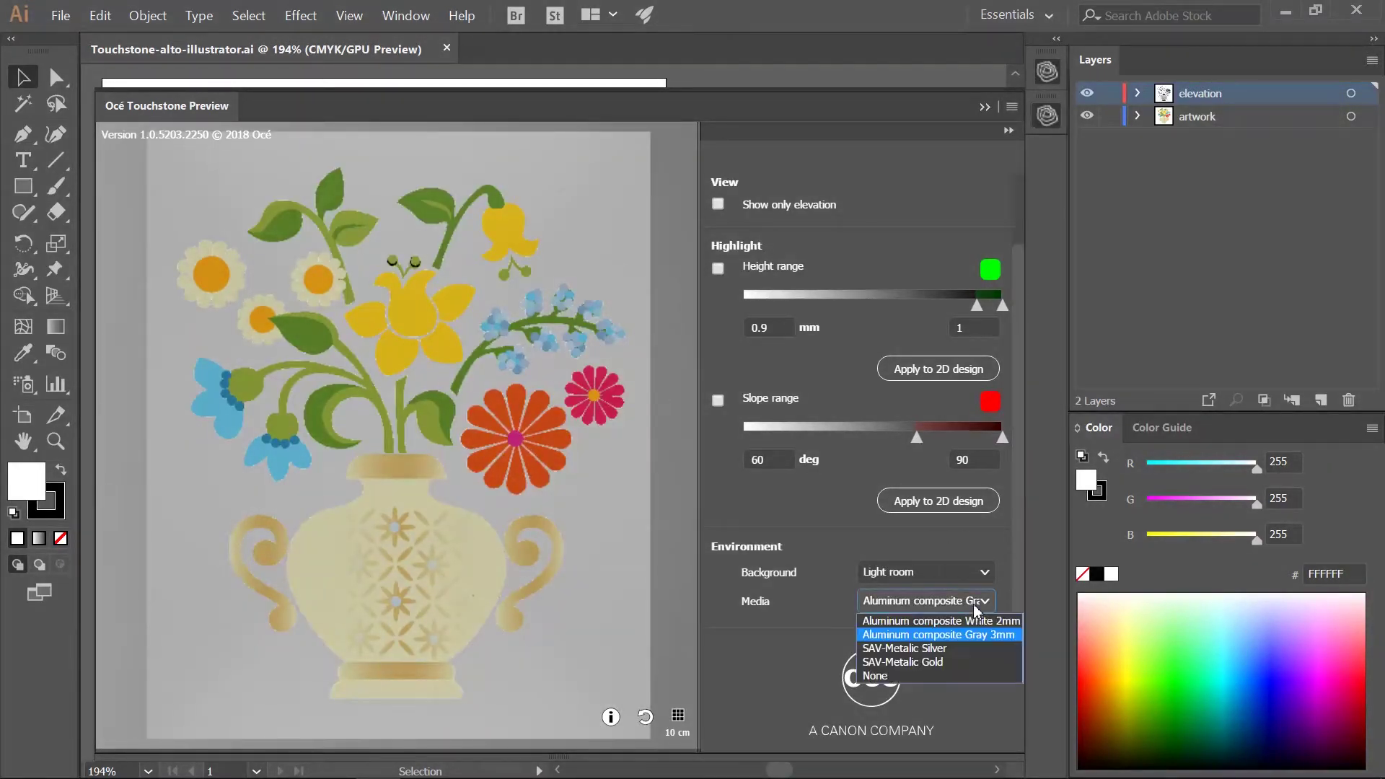
pyautogui.click(970, 676)
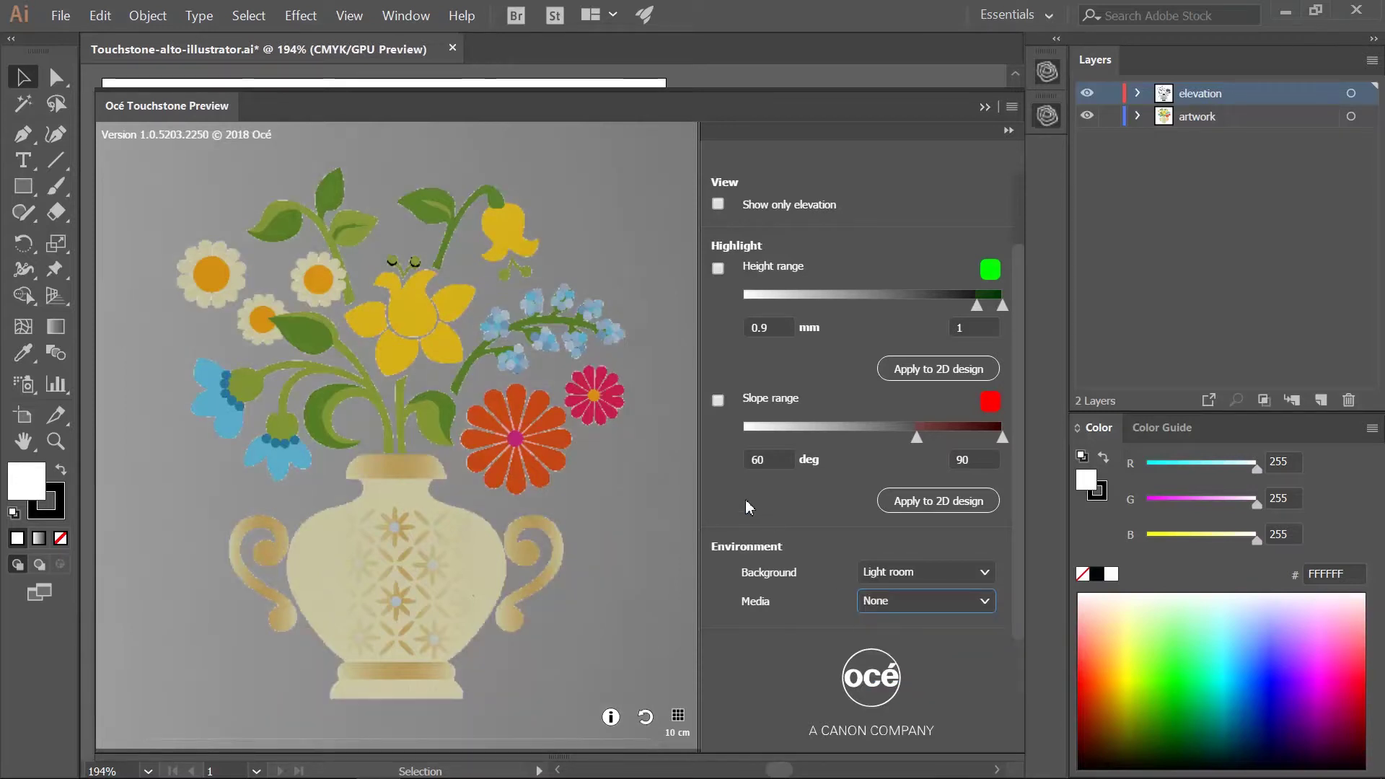
pyautogui.moveTo(414, 235); pyautogui.dragTo(402, 272)
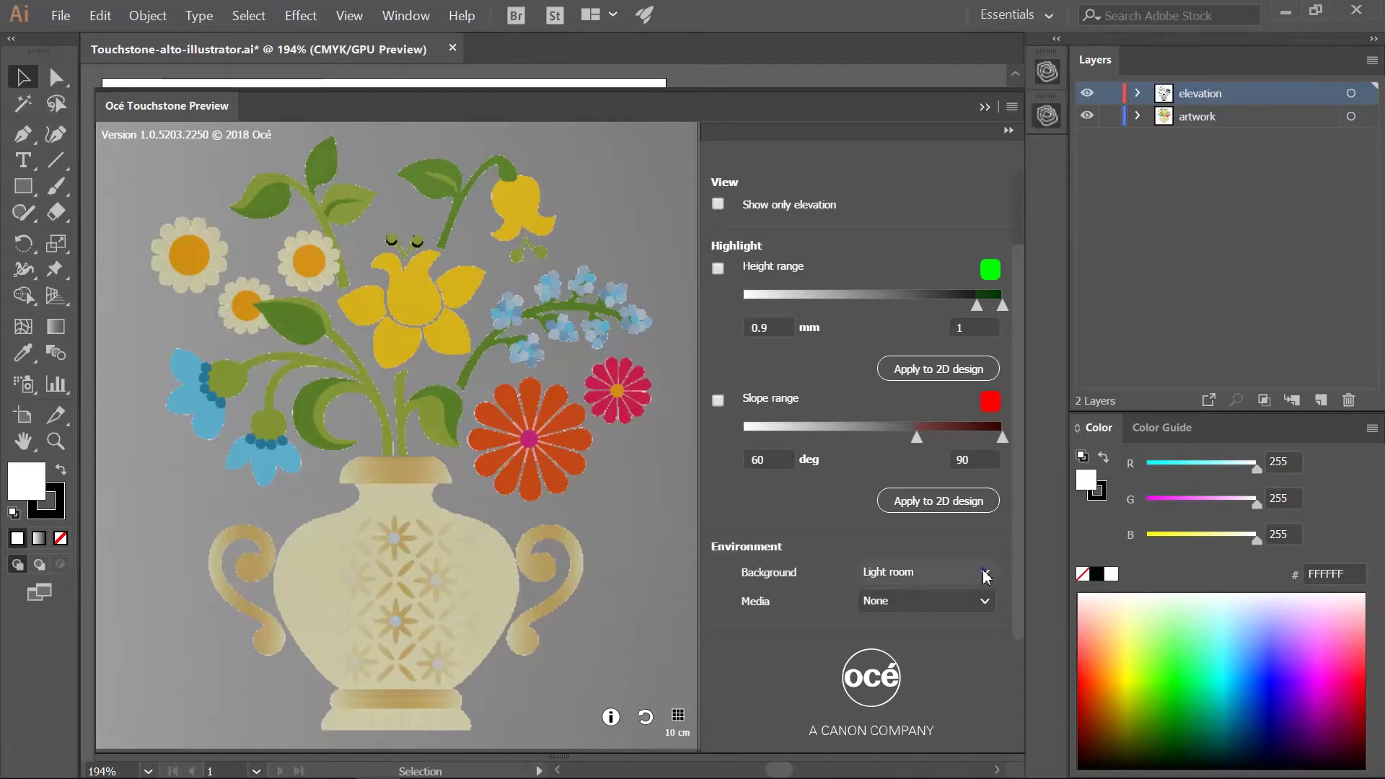
# - Use a Solid color - gray background, elevation only, highlighting 0.08–0.1 mm heights in green
pyautogui.click(985, 576)
pyautogui.click(970, 593)
pyautogui.click(983, 573)
pyautogui.click(985, 607)
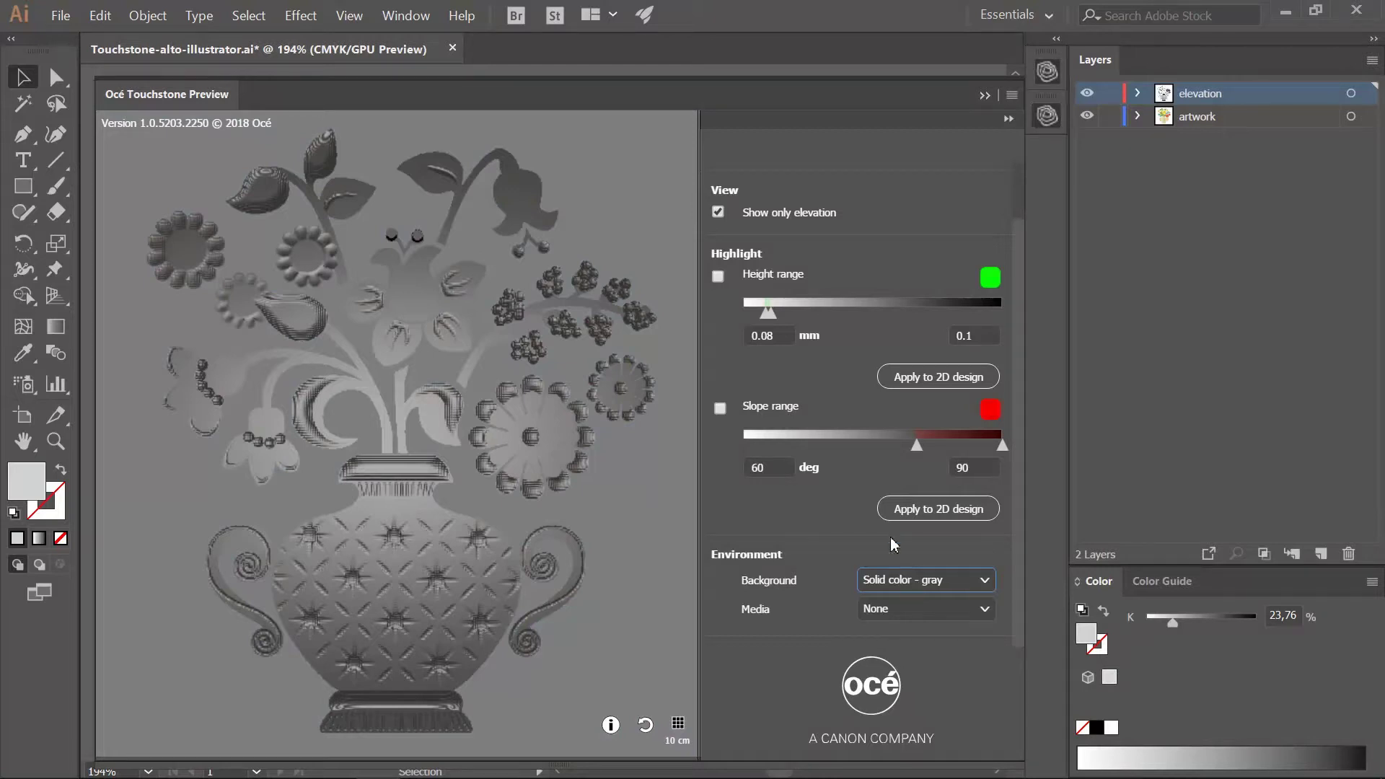
pyautogui.click(718, 277)
pyautogui.scroll(1, 415, 588)
pyautogui.scroll(3, 415, 588)
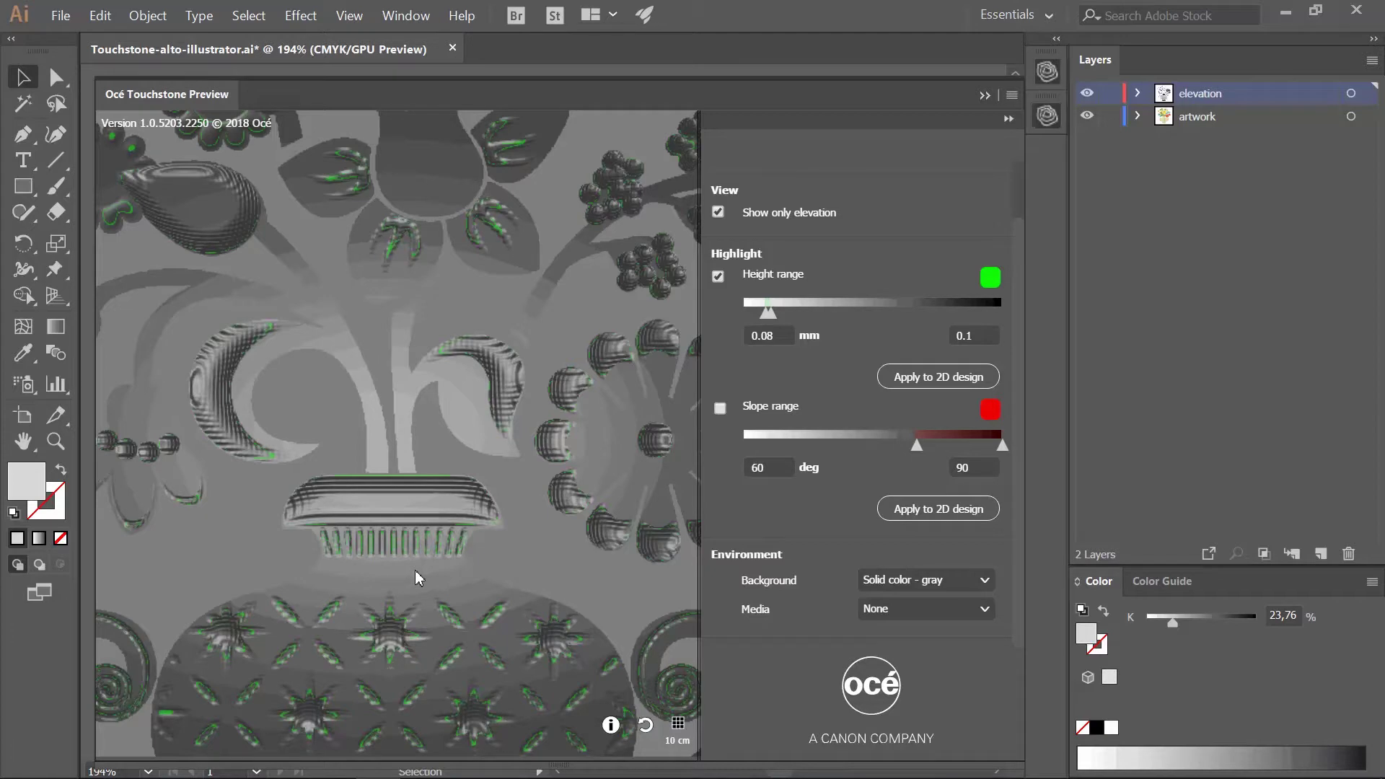
# - Apply the height-range highlight to the 2D design, then enable Slope range with a 60° minimum
pyautogui.click(909, 381)
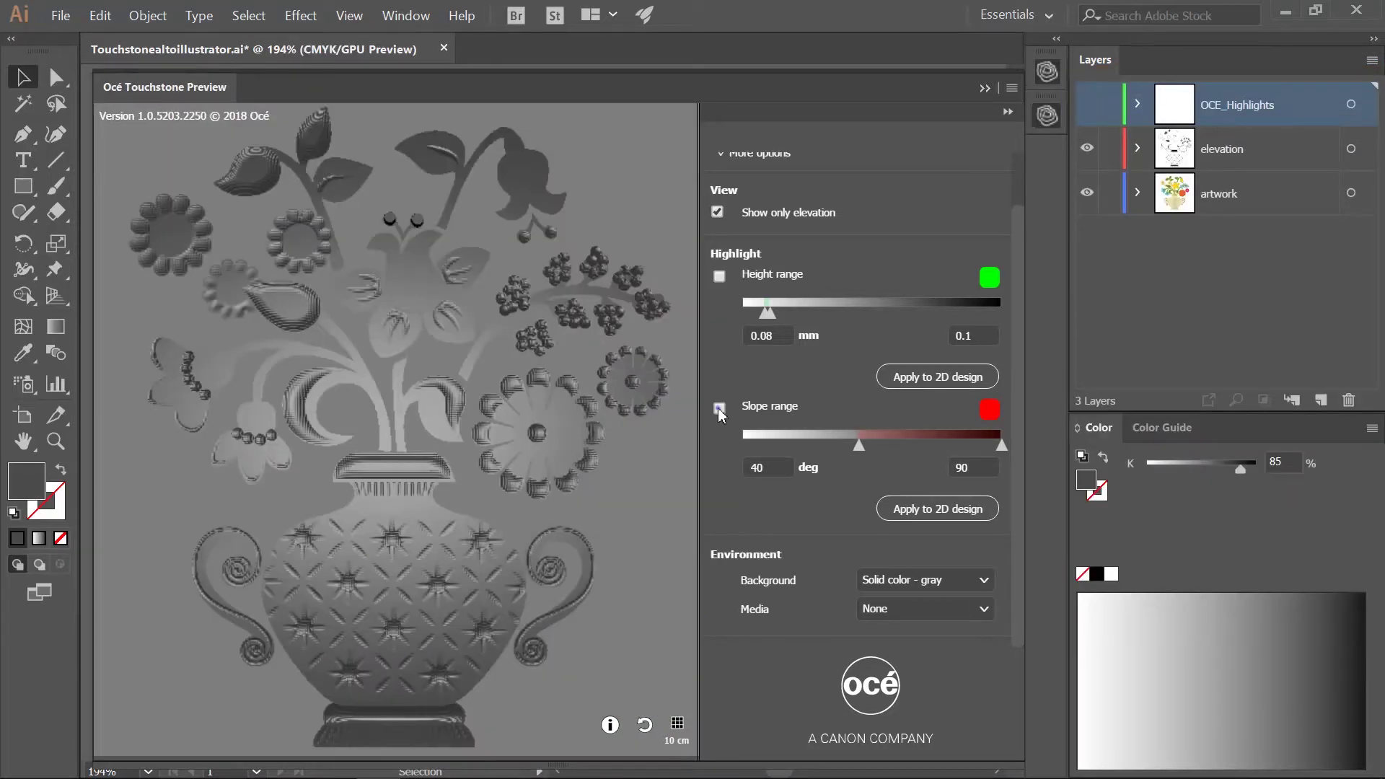
pyautogui.click(719, 408)
pyautogui.click(760, 470)
pyautogui.moveTo(760, 469); pyautogui.dragTo(749, 473)
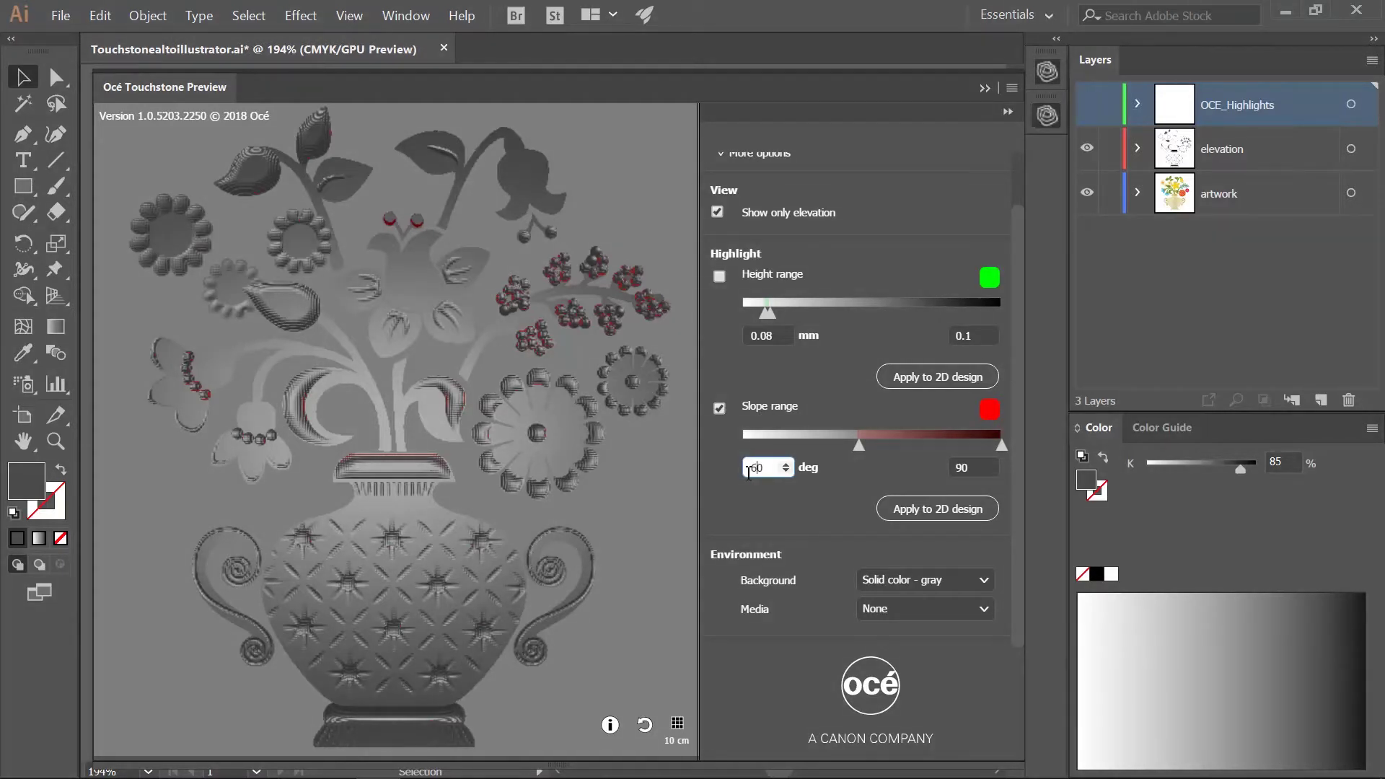
pyautogui.write('60')
pyautogui.press('Return')
pyautogui.click(739, 504)
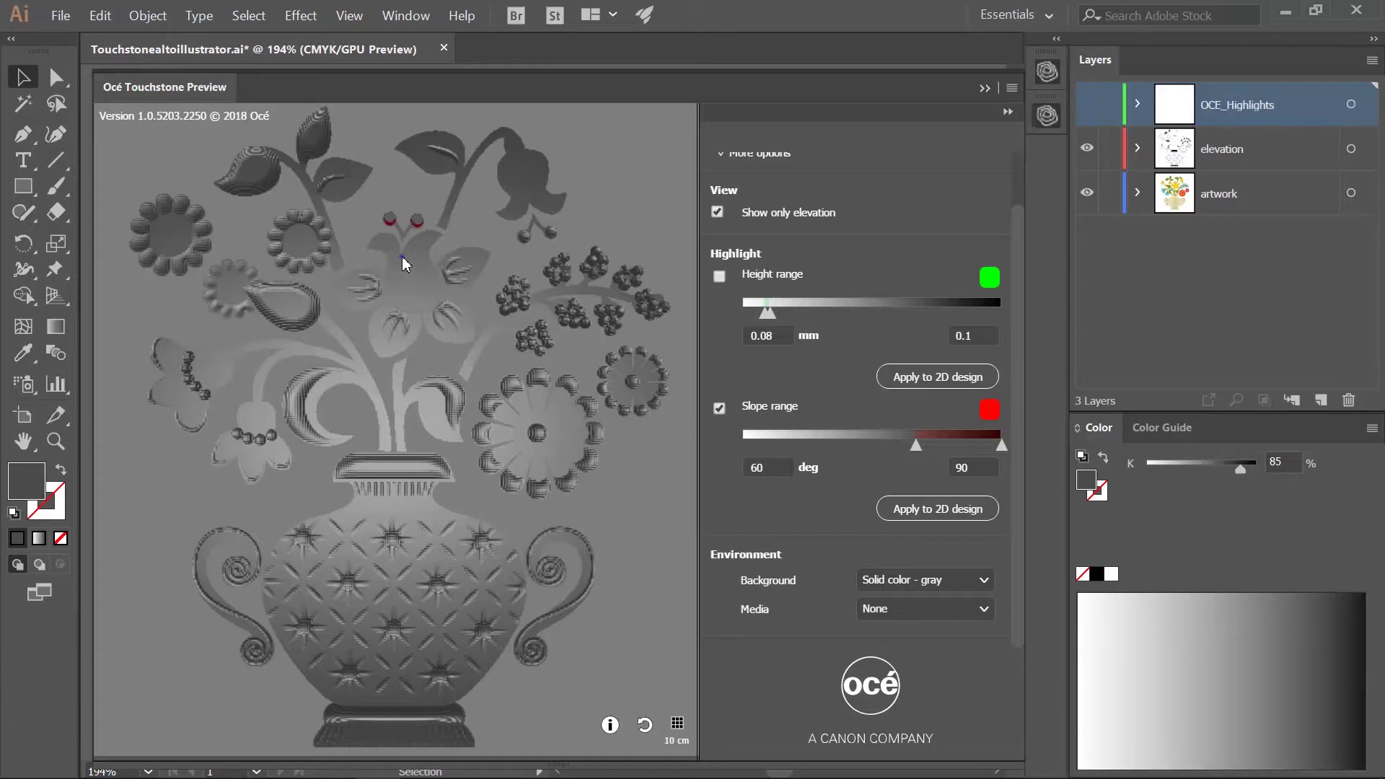
pyautogui.moveTo(404, 280); pyautogui.dragTo(400, 362)
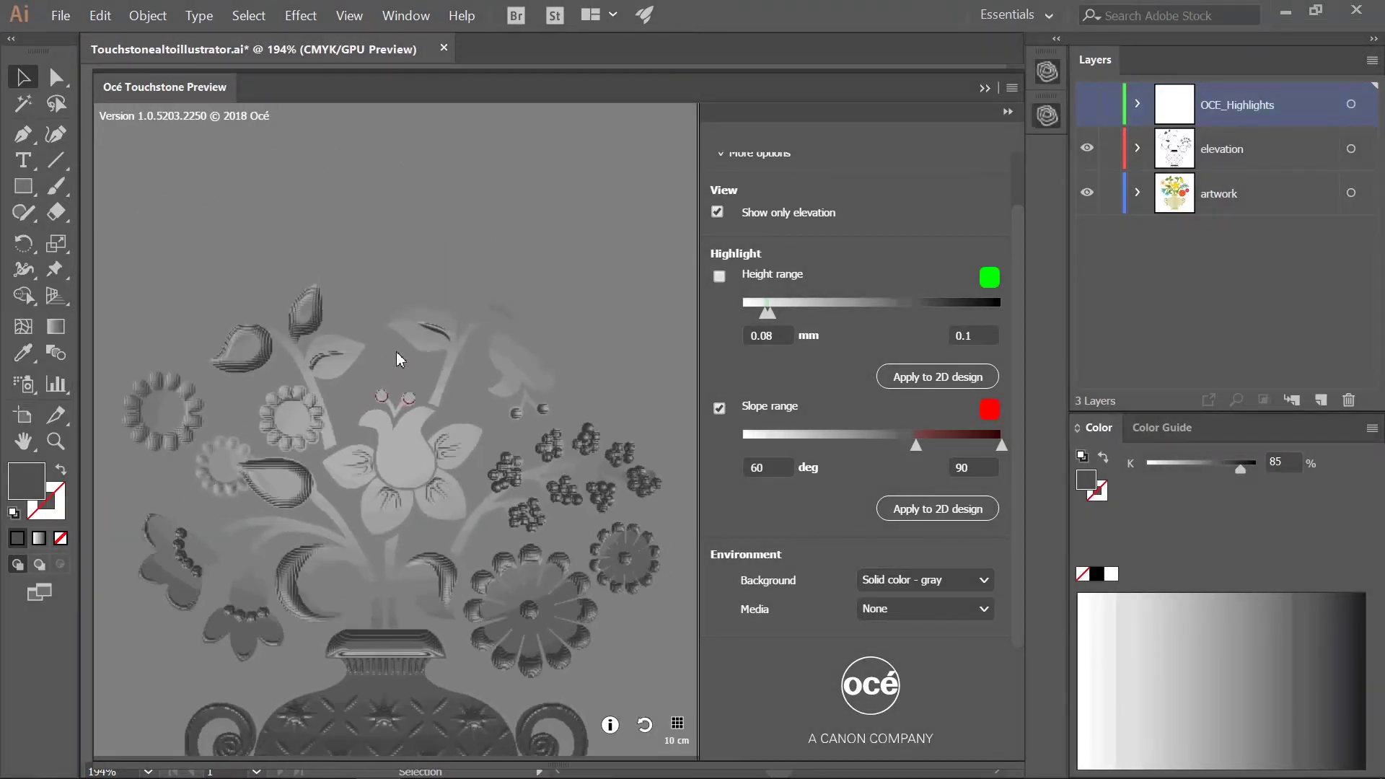
pyautogui.scroll(3, 402, 358)
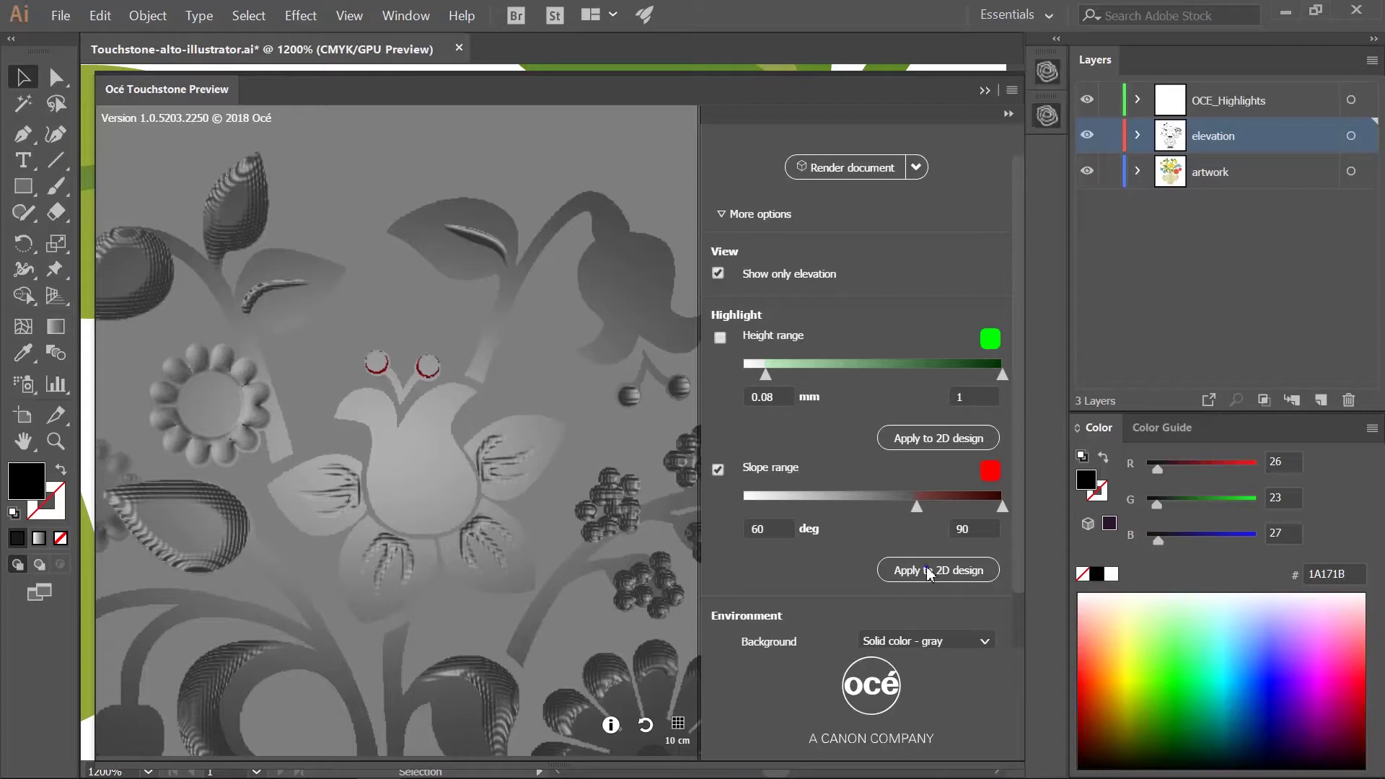
# - Collapse the Touchstone preview and hide the artwork and OCE_Highlights layers
pyautogui.click(984, 97)
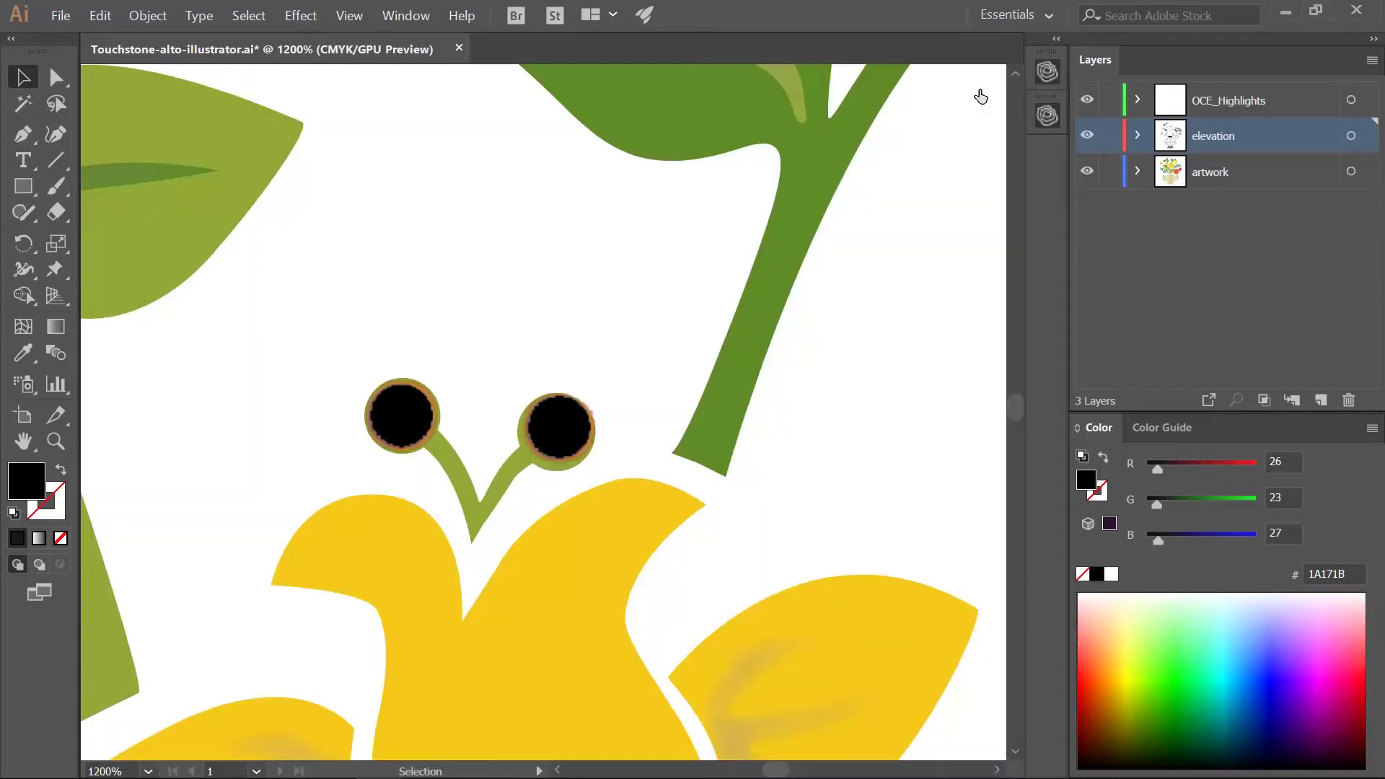
pyautogui.click(1087, 171)
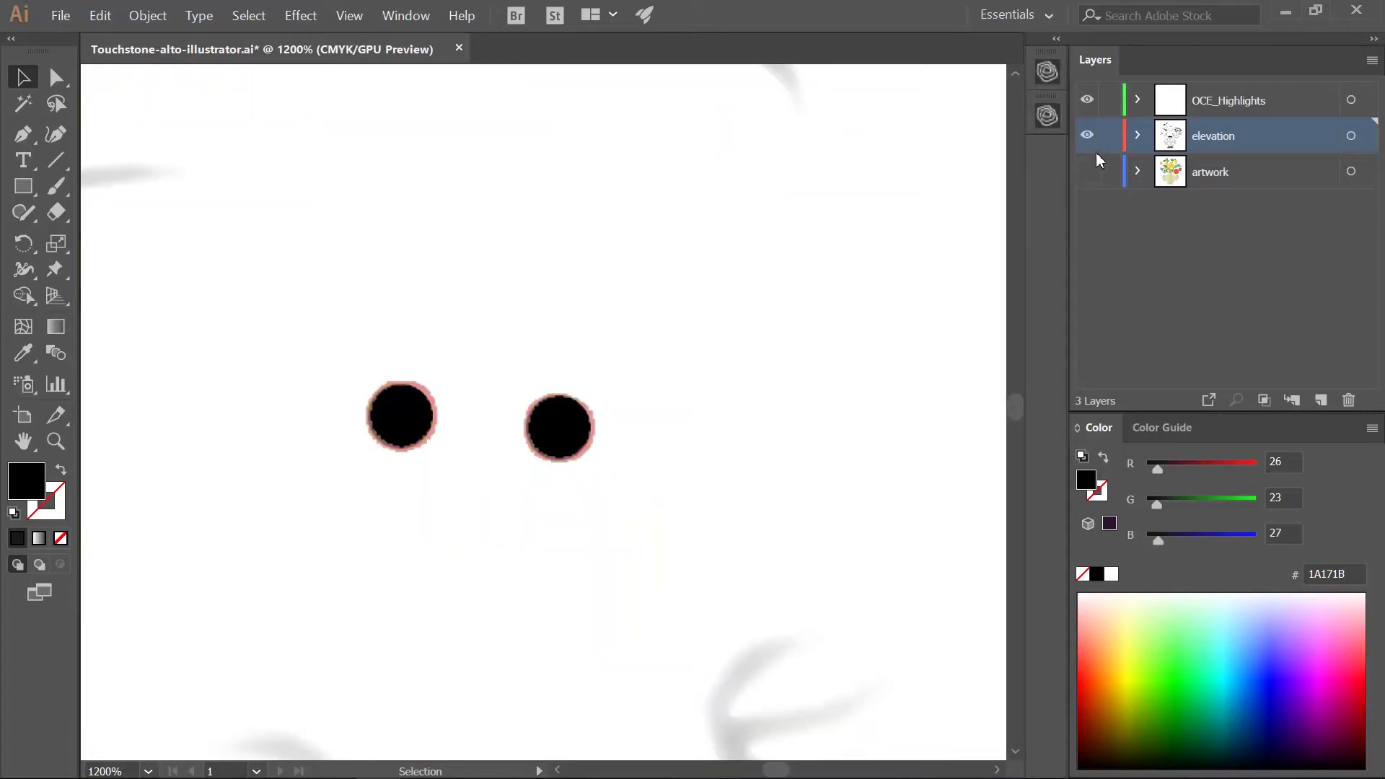
pyautogui.click(1138, 100)
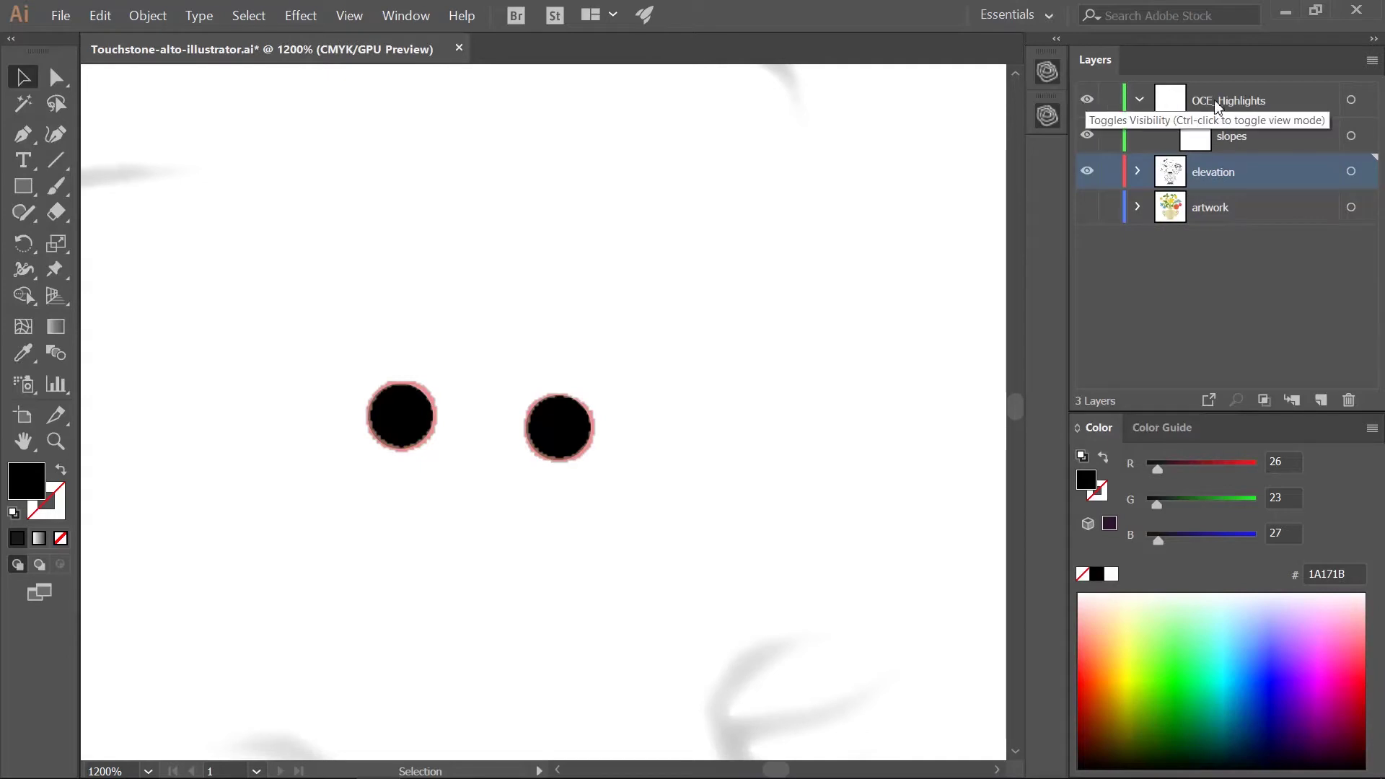
pyautogui.click(1114, 105)
pyautogui.click(1088, 101)
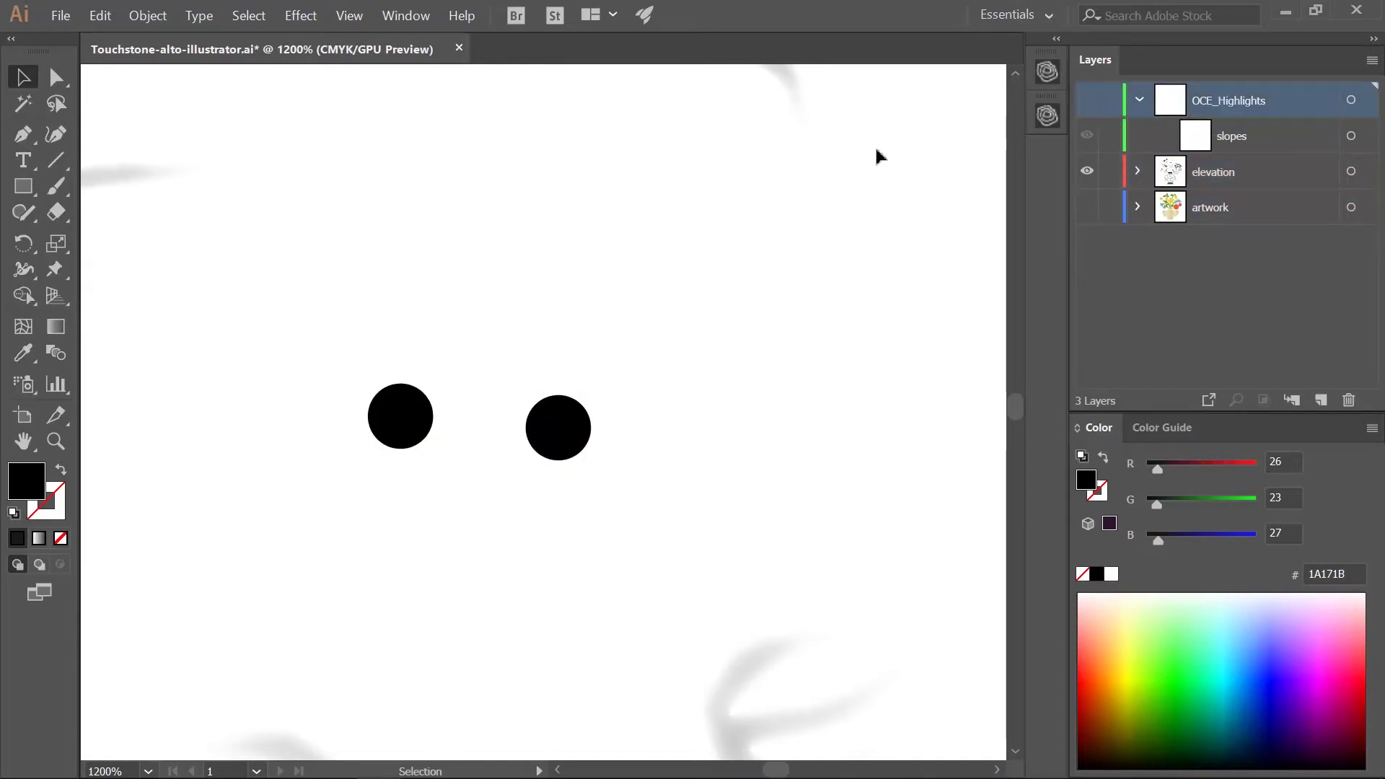
# - Apply a 2 mm Feather effect to the two small black circles
pyautogui.moveTo(289, 298); pyautogui.dragTo(646, 541)
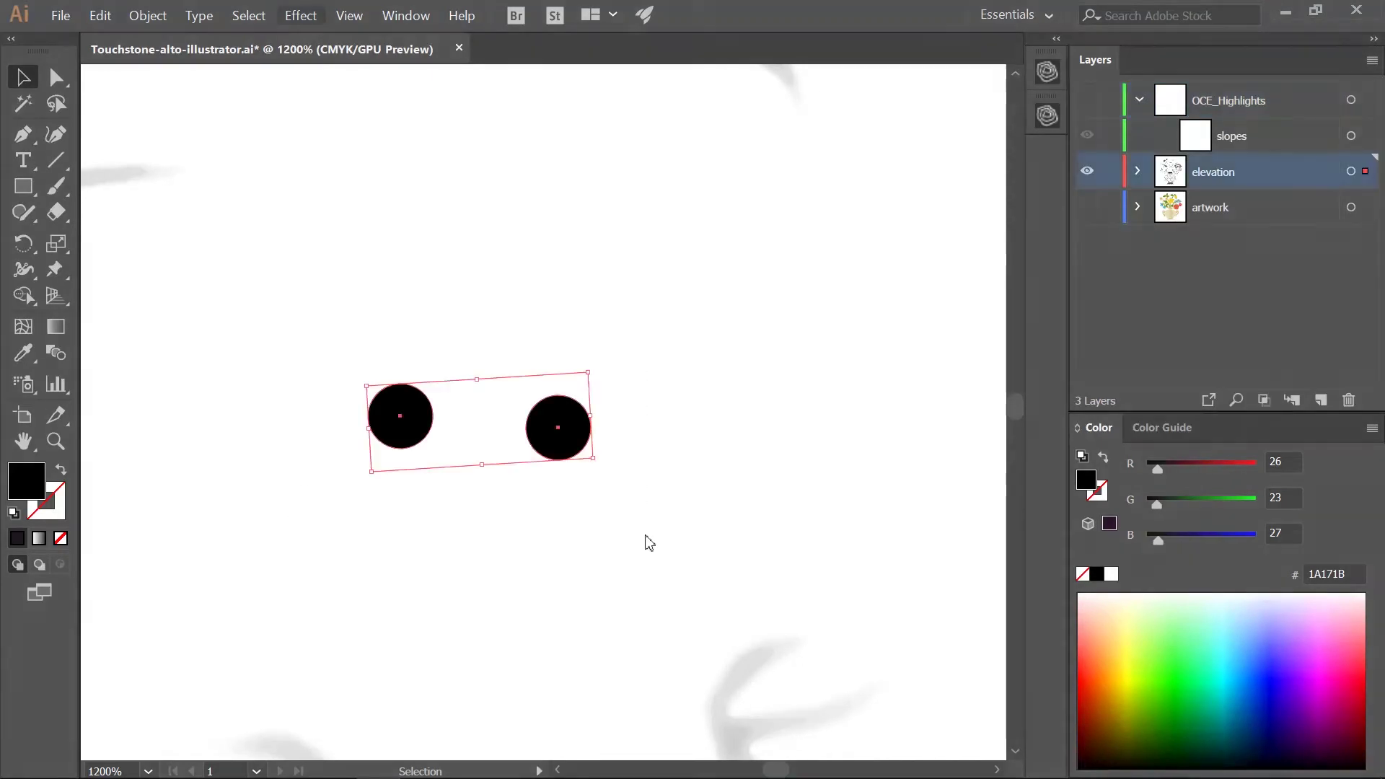
pyautogui.click(300, 16)
pyautogui.moveTo(319, 250)
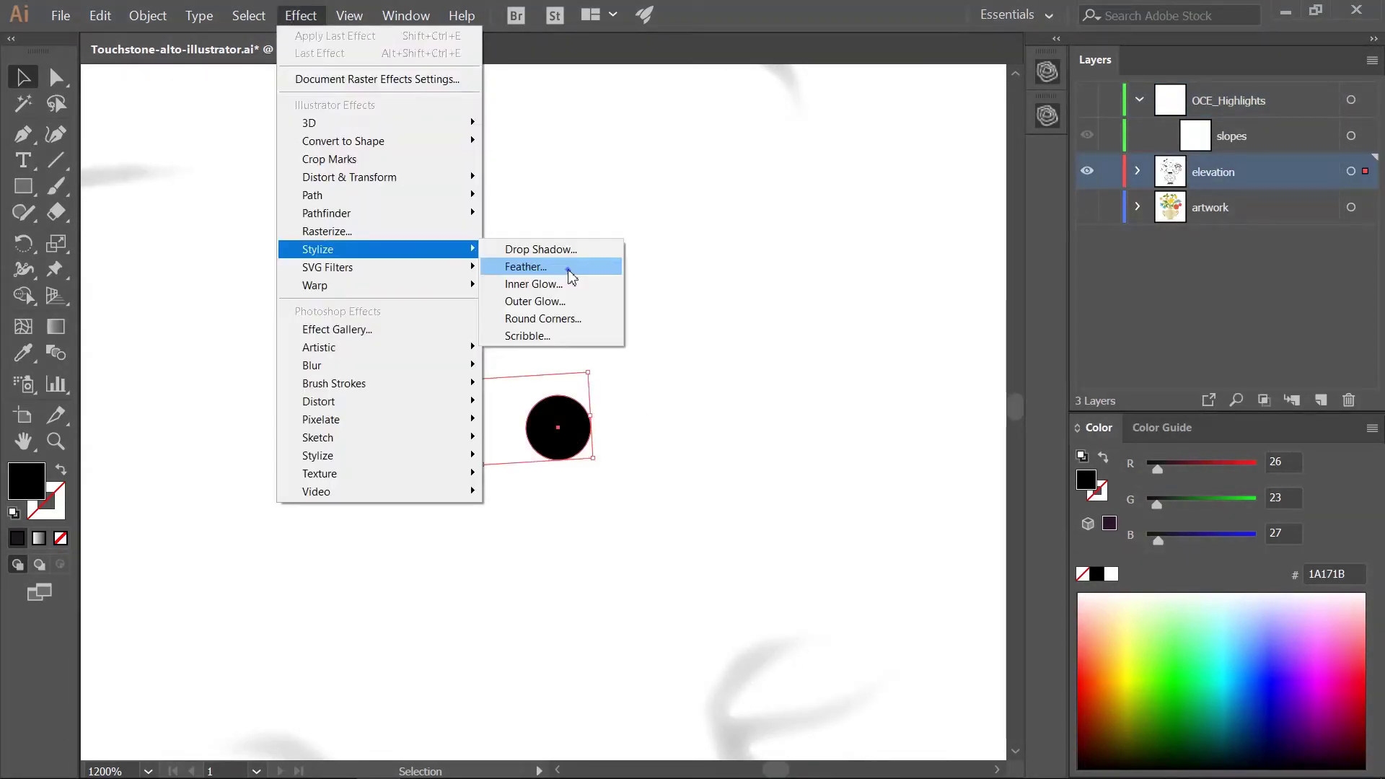
pyautogui.click(569, 268)
pyautogui.write('2 mm')
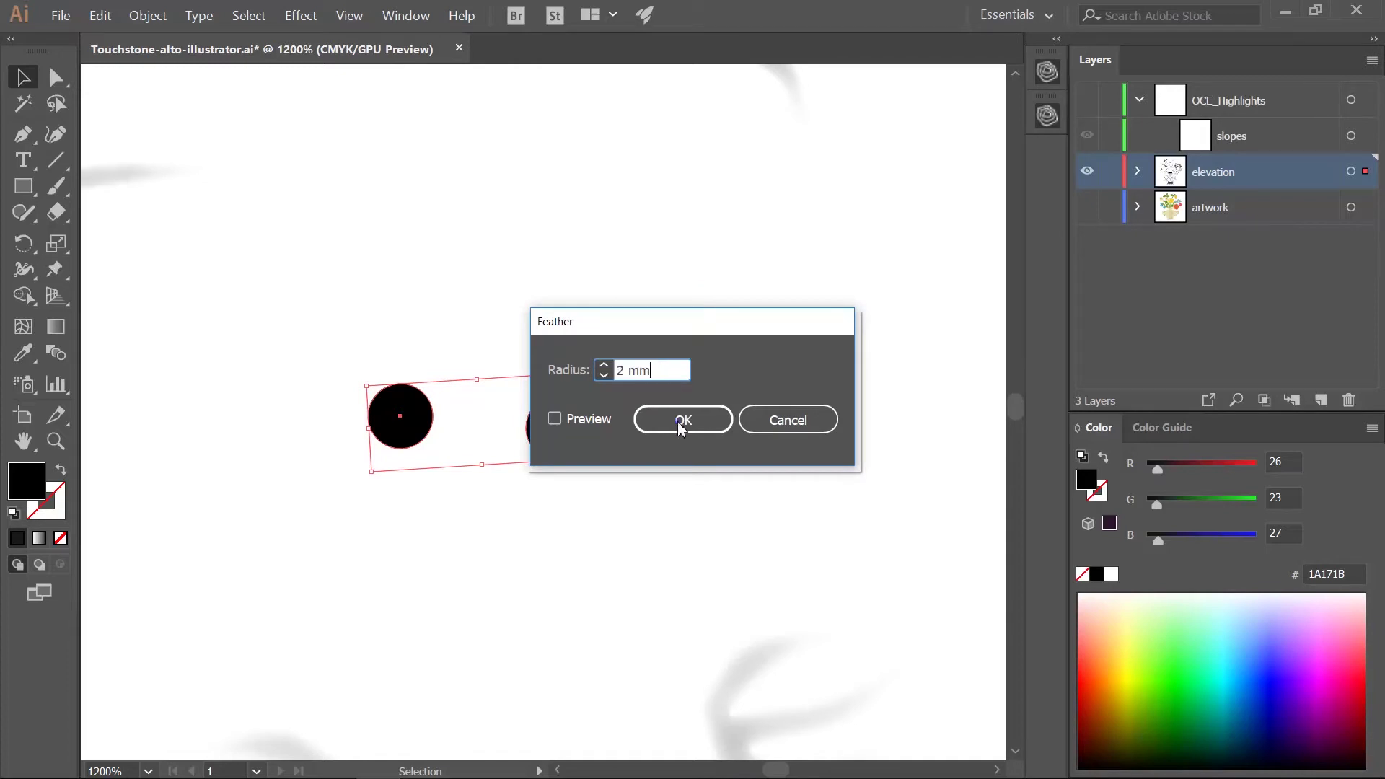
pyautogui.click(681, 426)
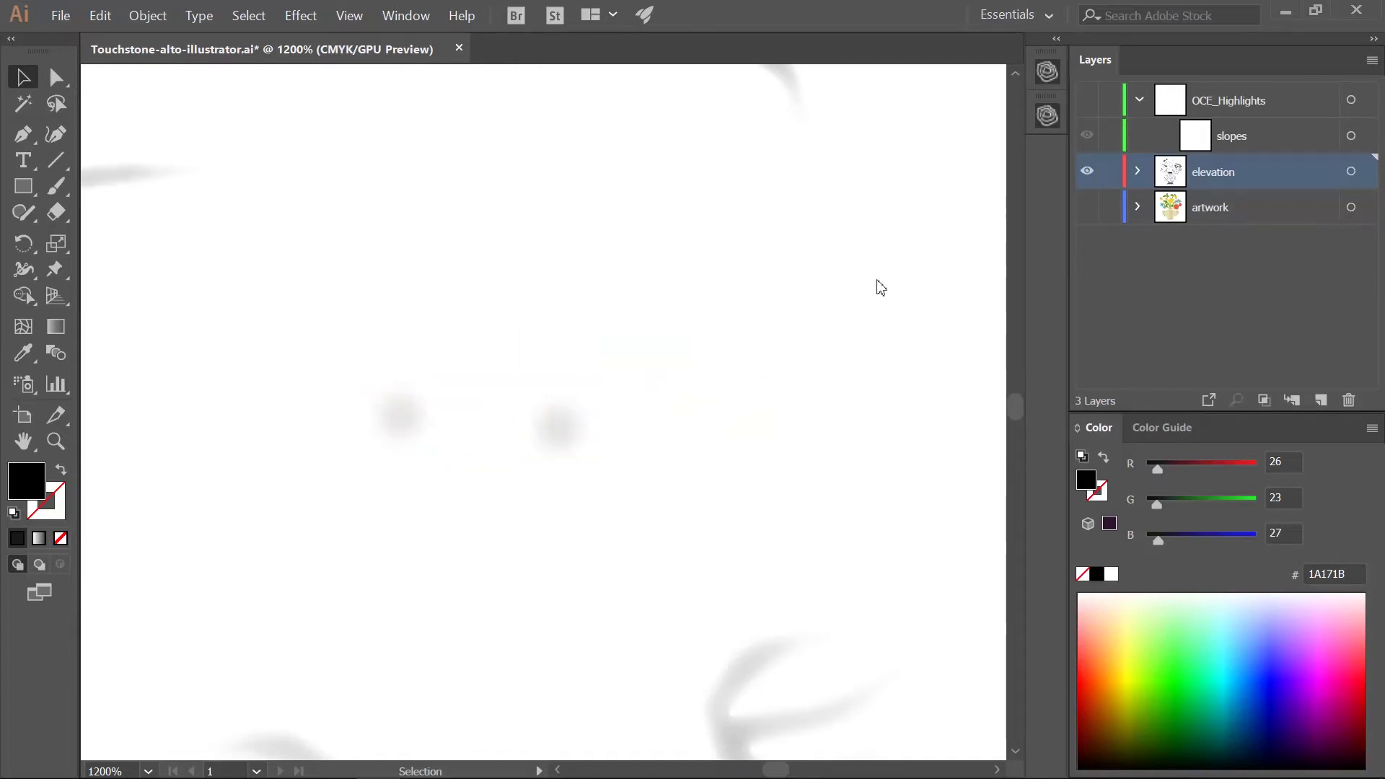
# - Show the artwork layer again and re-render the Touchstone preview with the feathered circles
pyautogui.click(1046, 121)
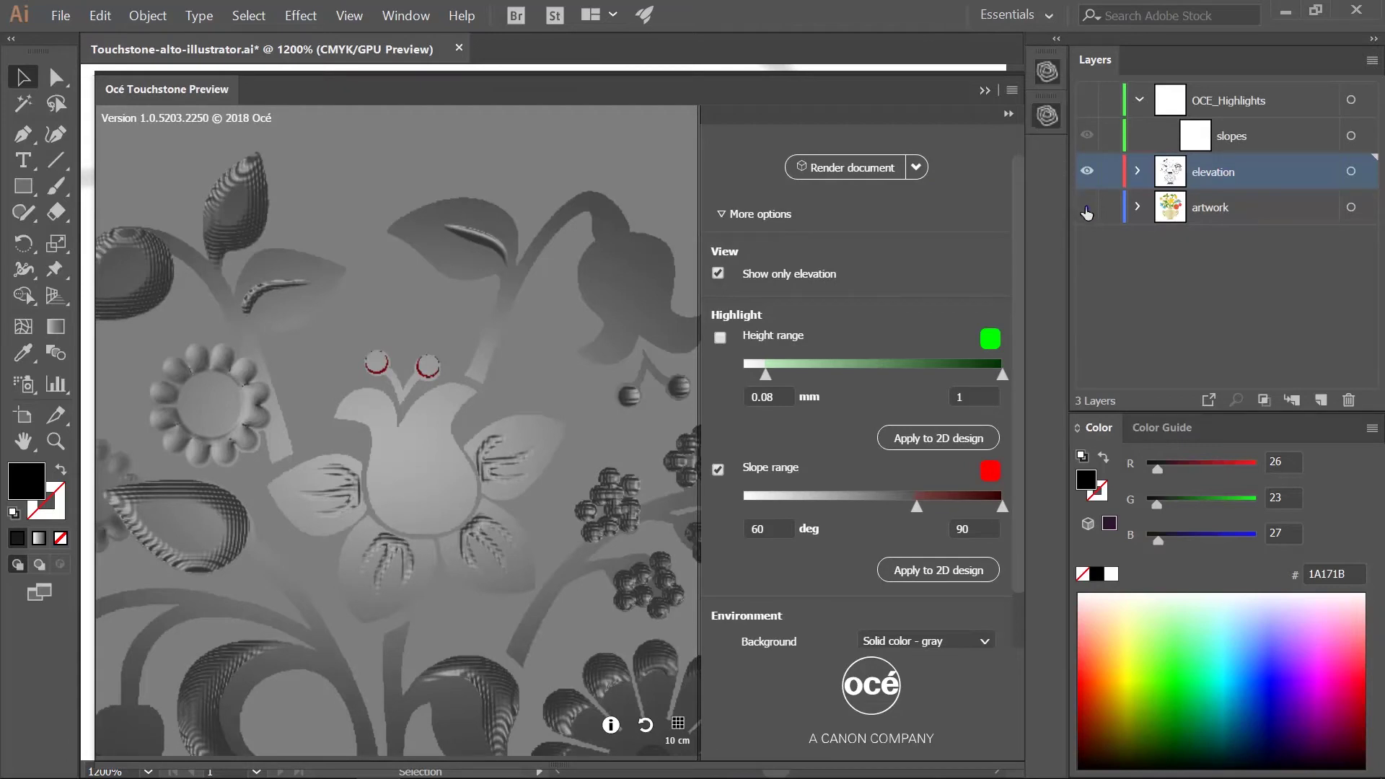
pyautogui.click(1087, 207)
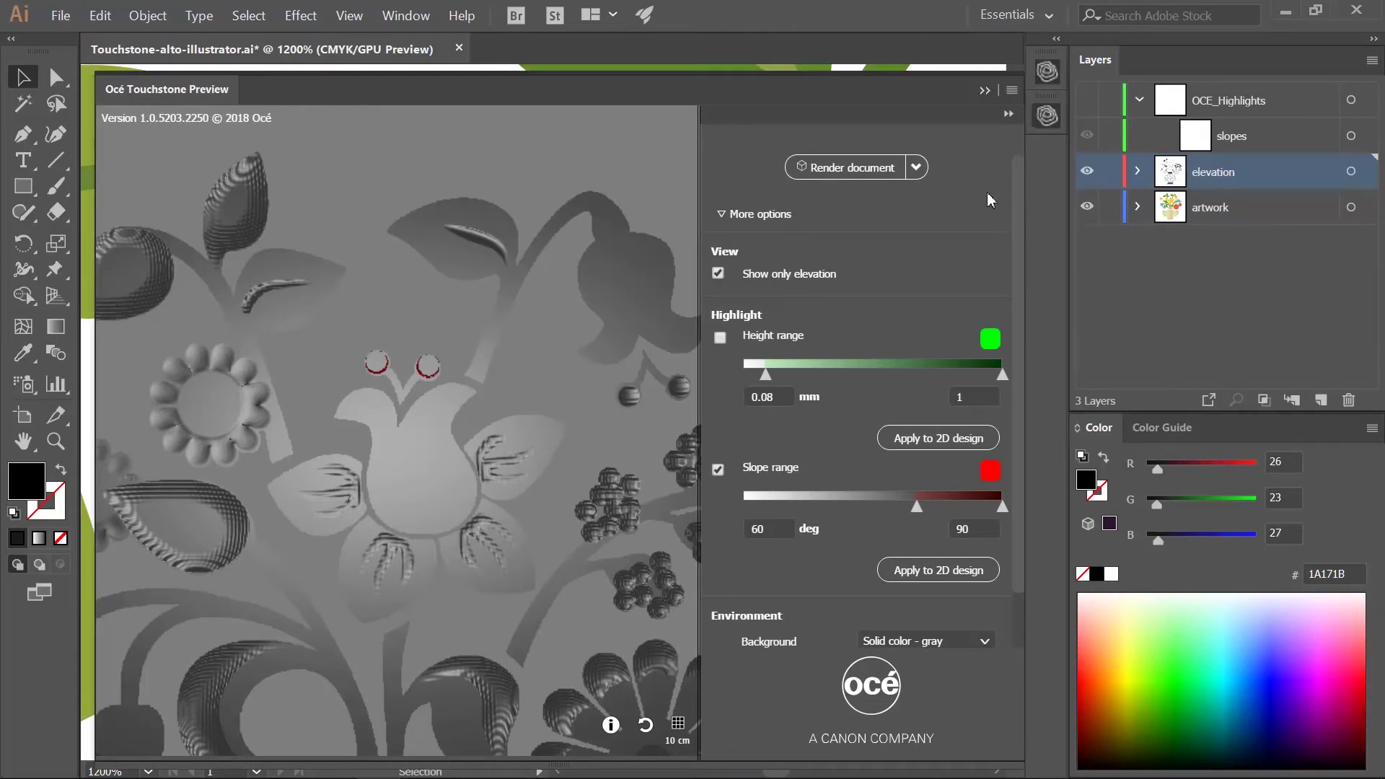
pyautogui.click(830, 168)
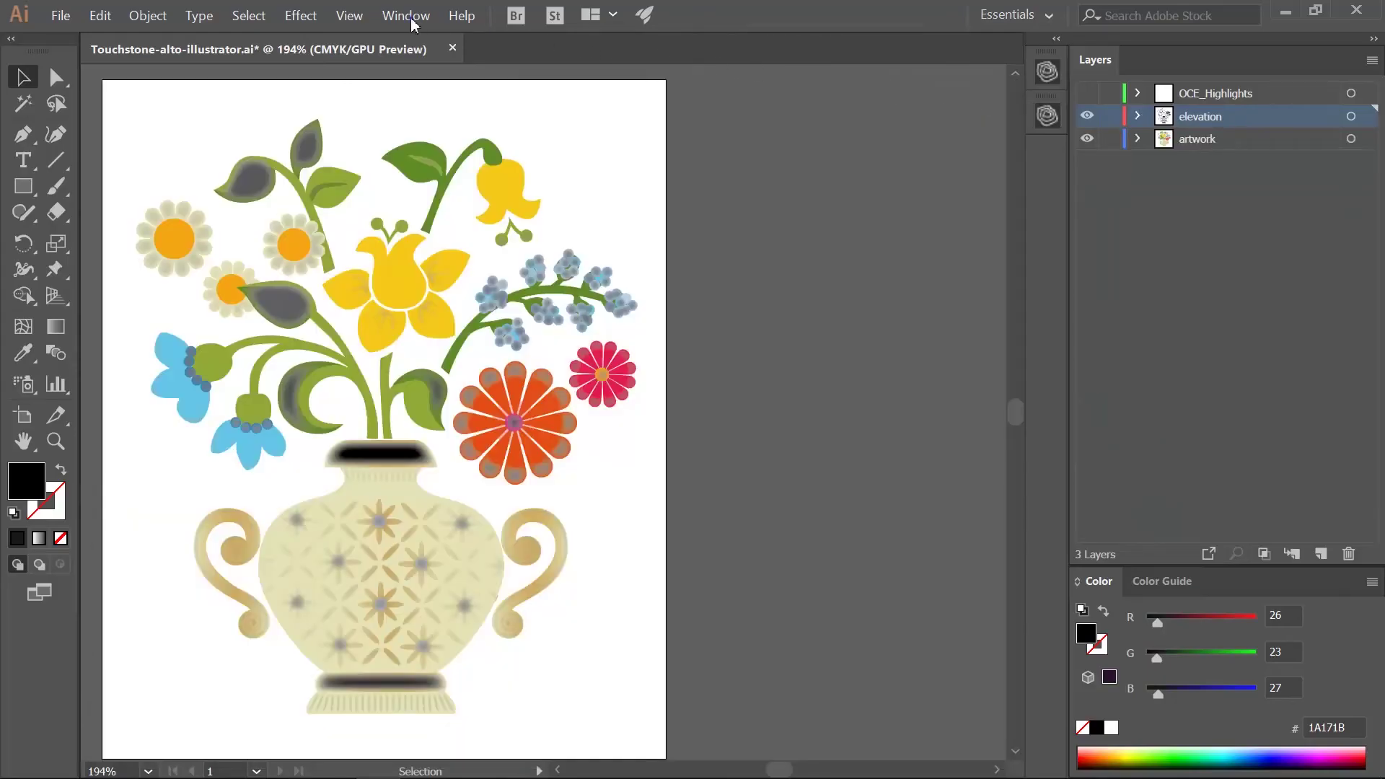
# - Open the Océ Touchstone Setup panel, keeping Alto elevation at 1 mm maximum
pyautogui.click(413, 21)
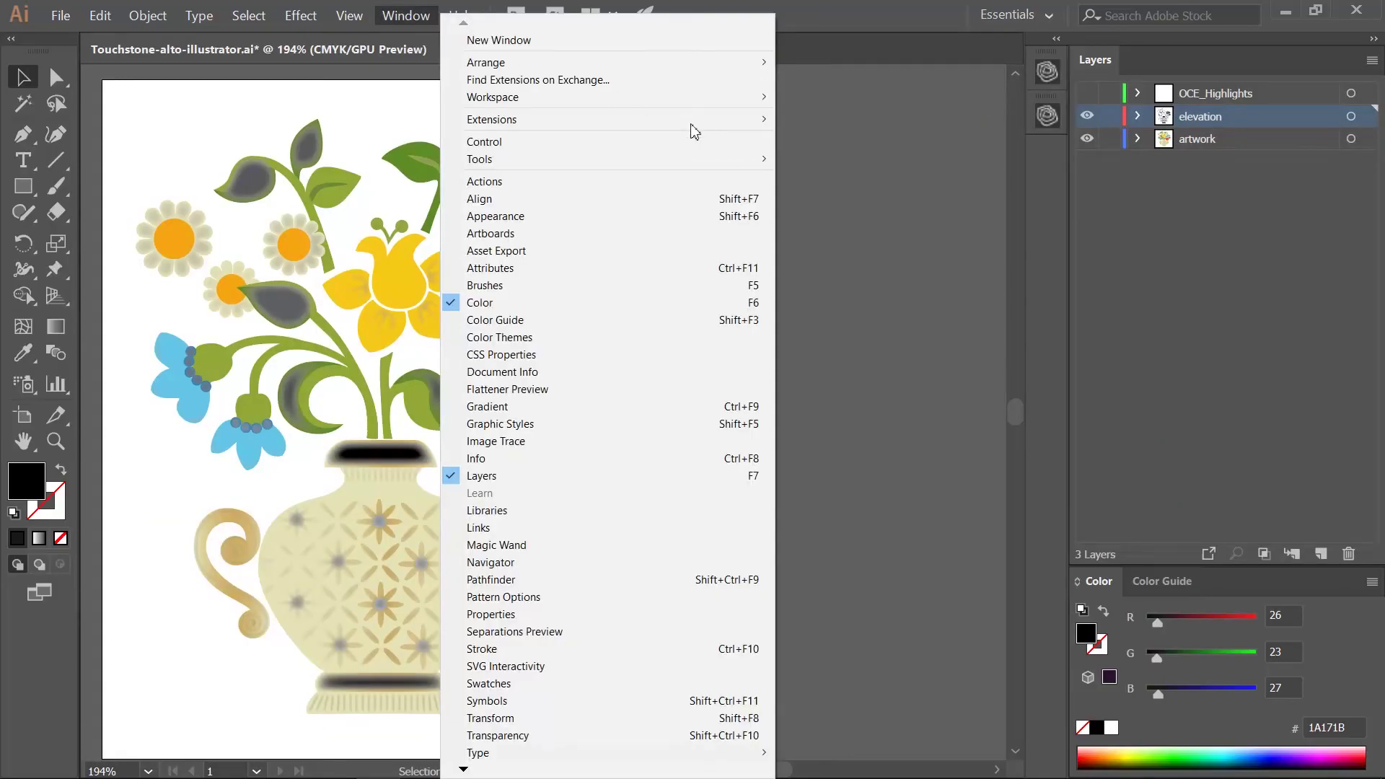
pyautogui.moveTo(692, 121)
pyautogui.click(875, 128)
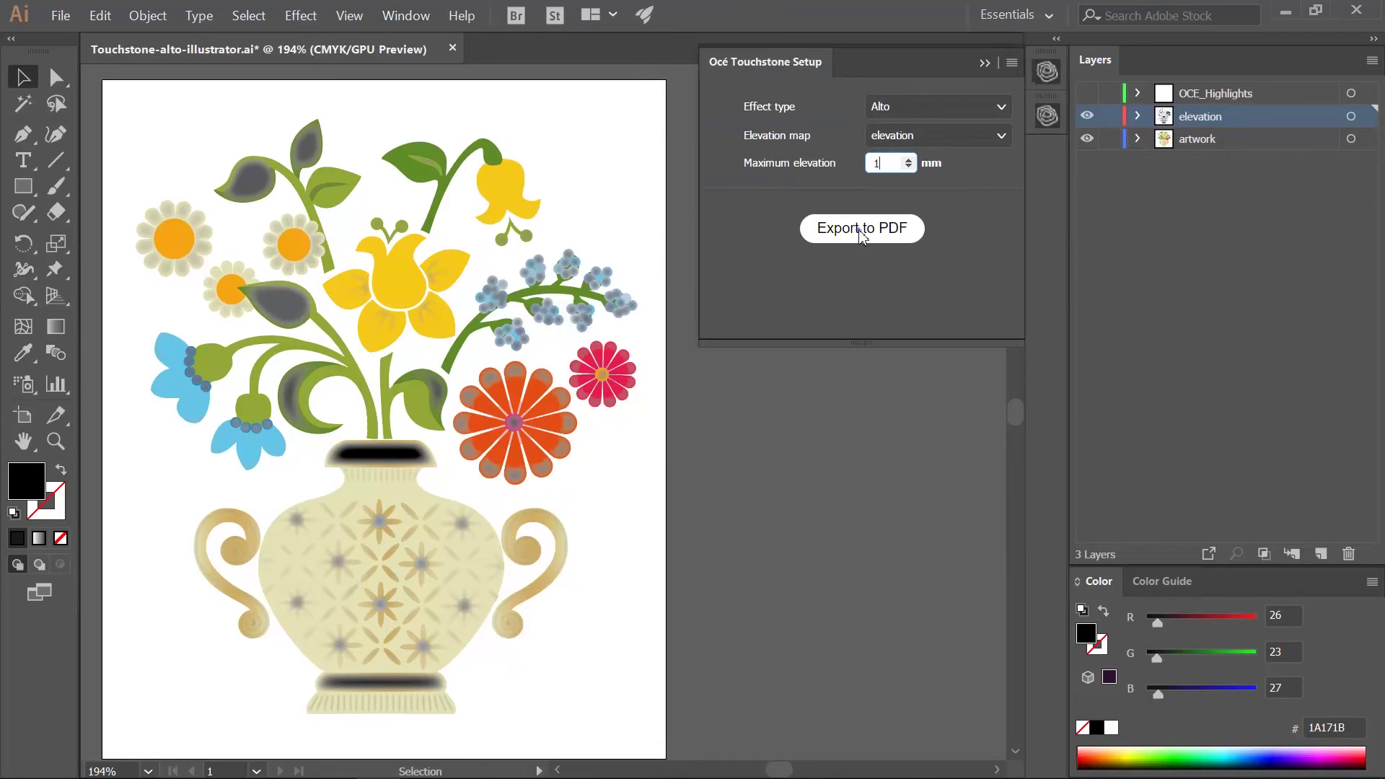
# - Export to PDF, saving it as Touchstone-alto-illustrator_Alto_1mm
pyautogui.click(864, 230)
pyautogui.click(990, 416)
pyautogui.write('_1mm')
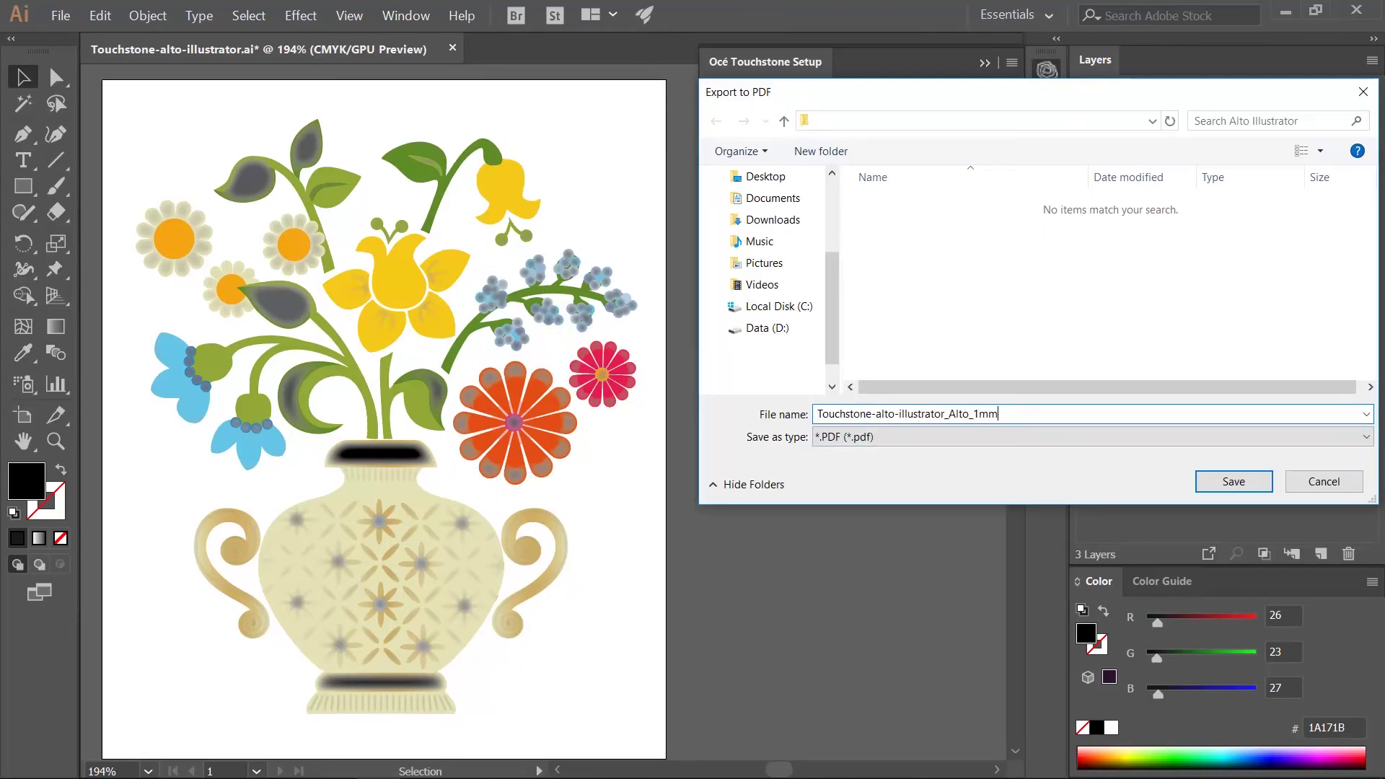
pyautogui.click(1233, 482)
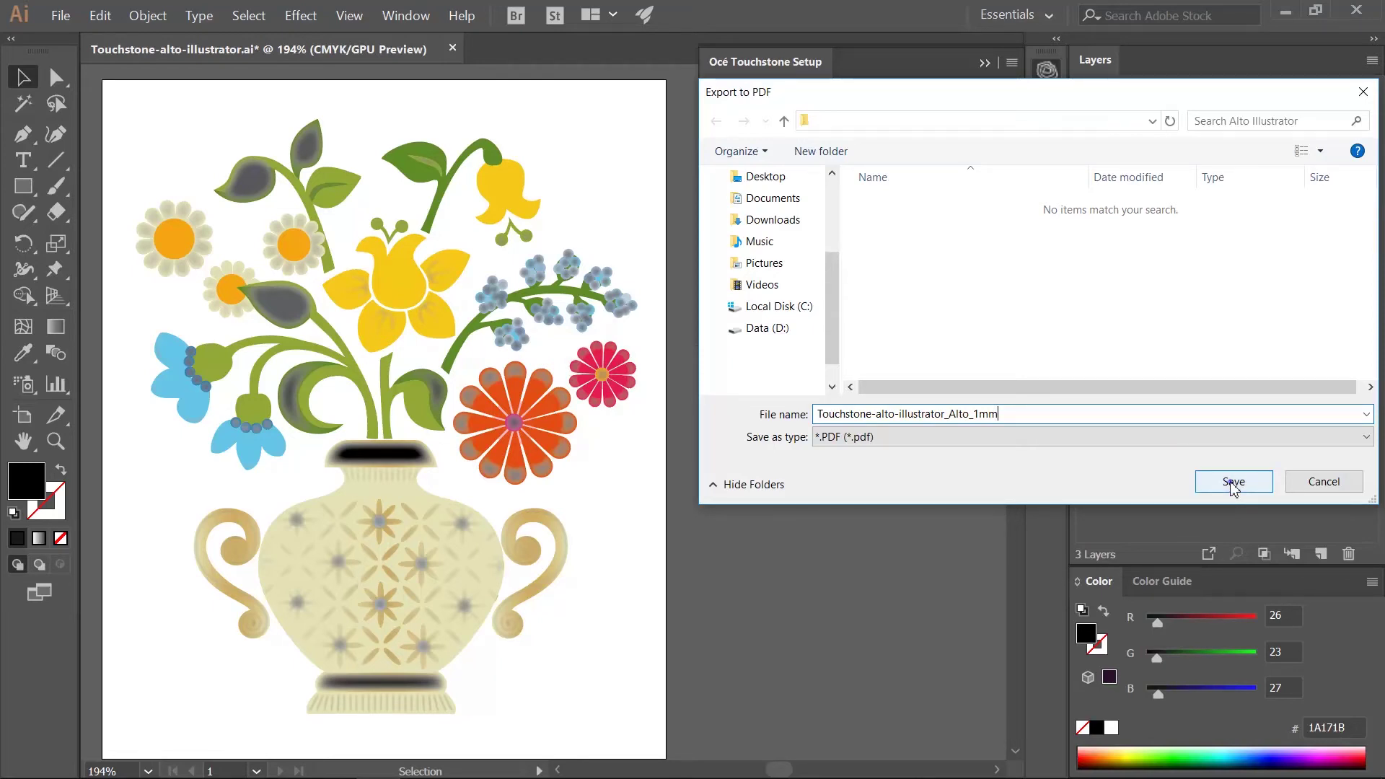
pyautogui.click(1234, 482)
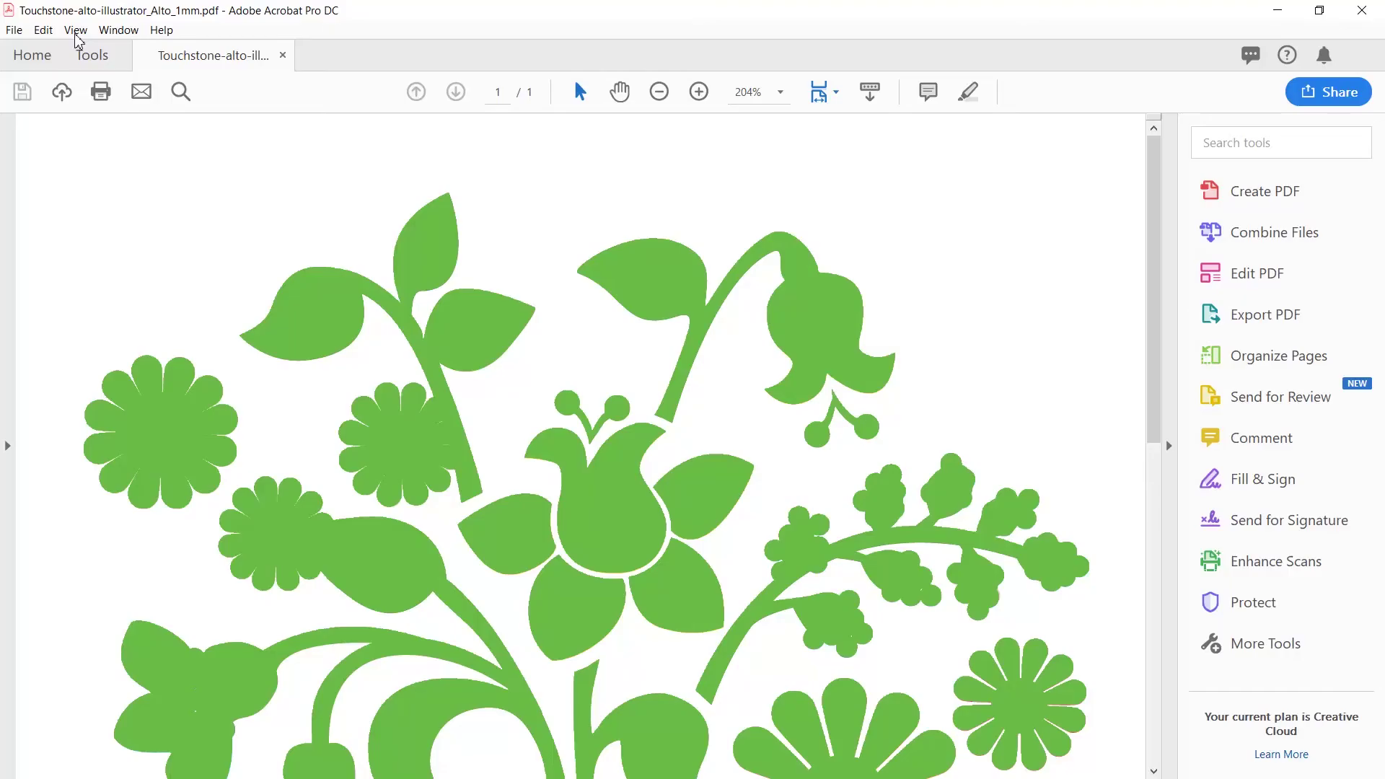
# - Show the Print Production Output Preview, listing separations including the OCESFX_MASK spot plate
pyautogui.click(91, 55)
pyautogui.scroll(-2, 409, 295)
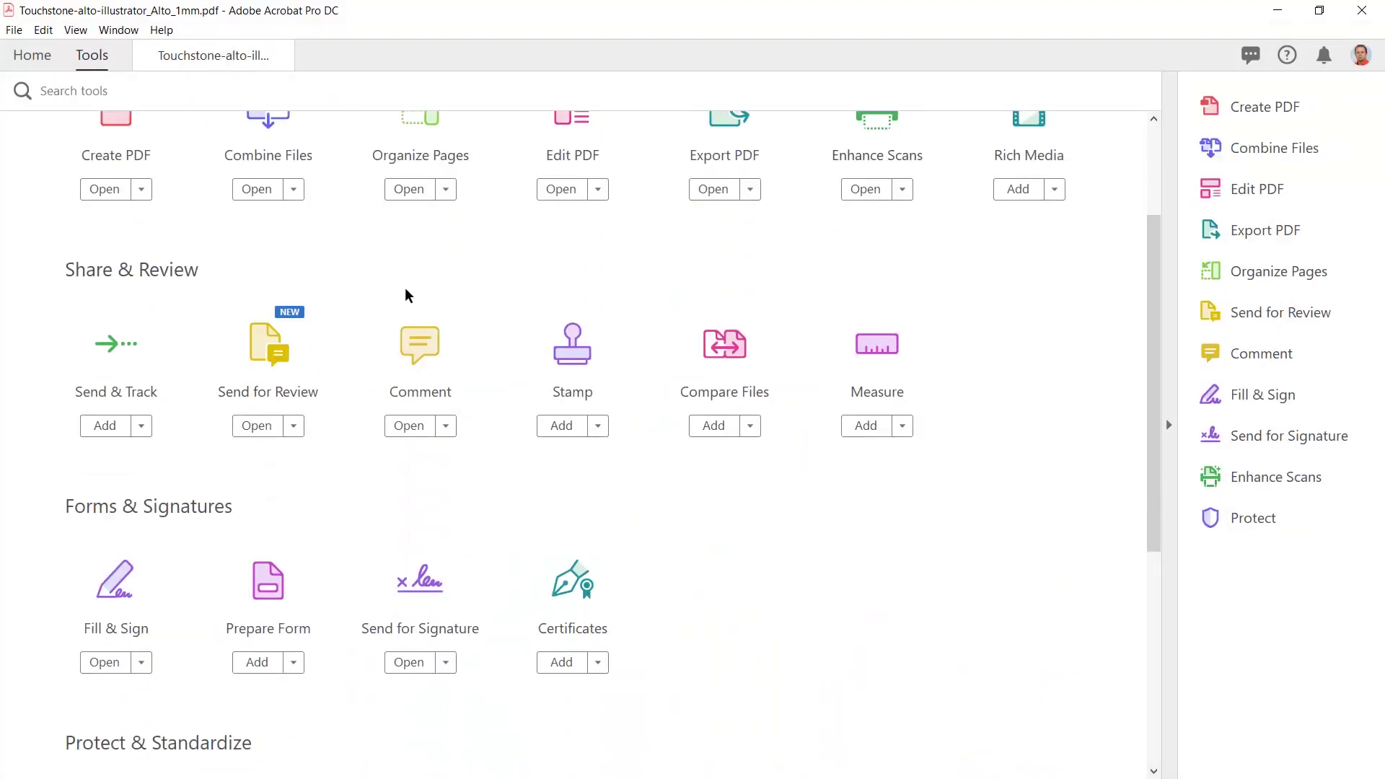
pyautogui.scroll(-5, 409, 295)
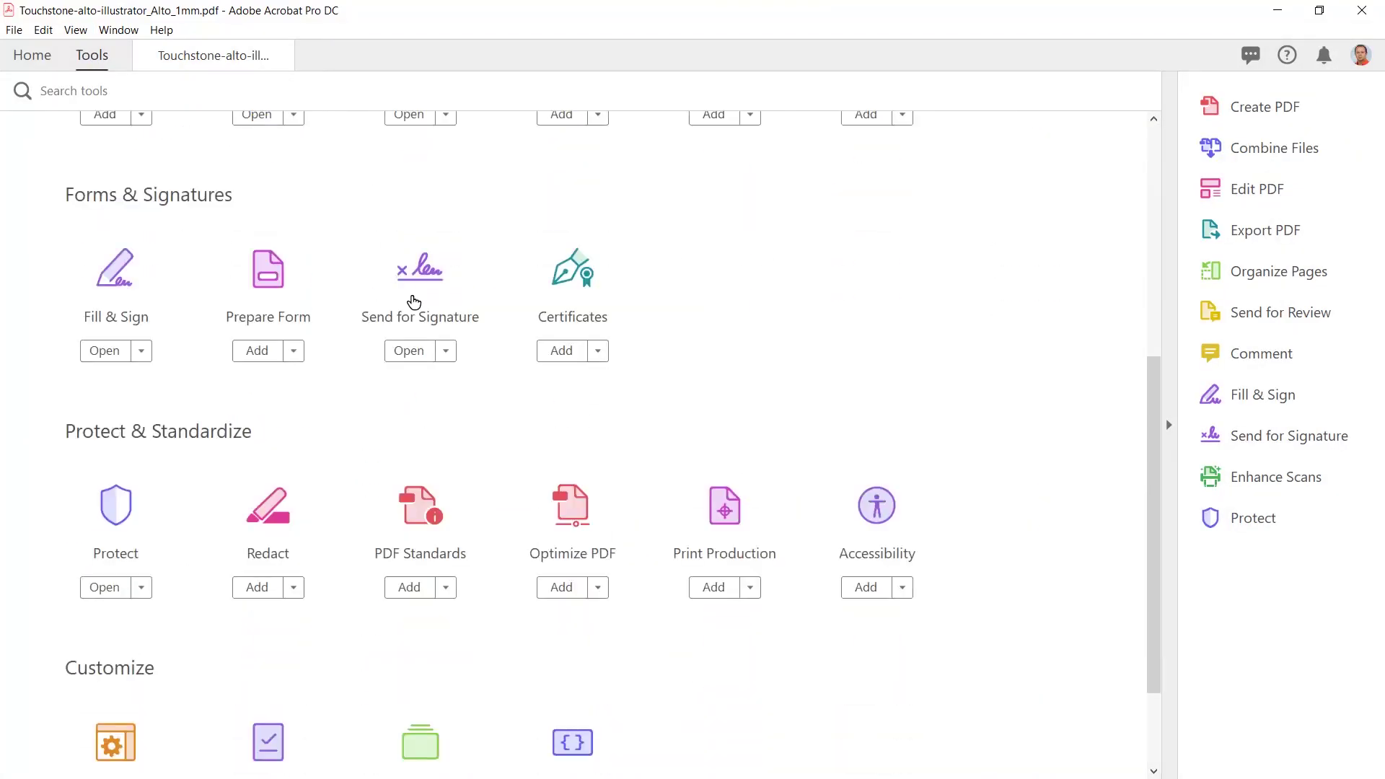
pyautogui.scroll(-2, 413, 302)
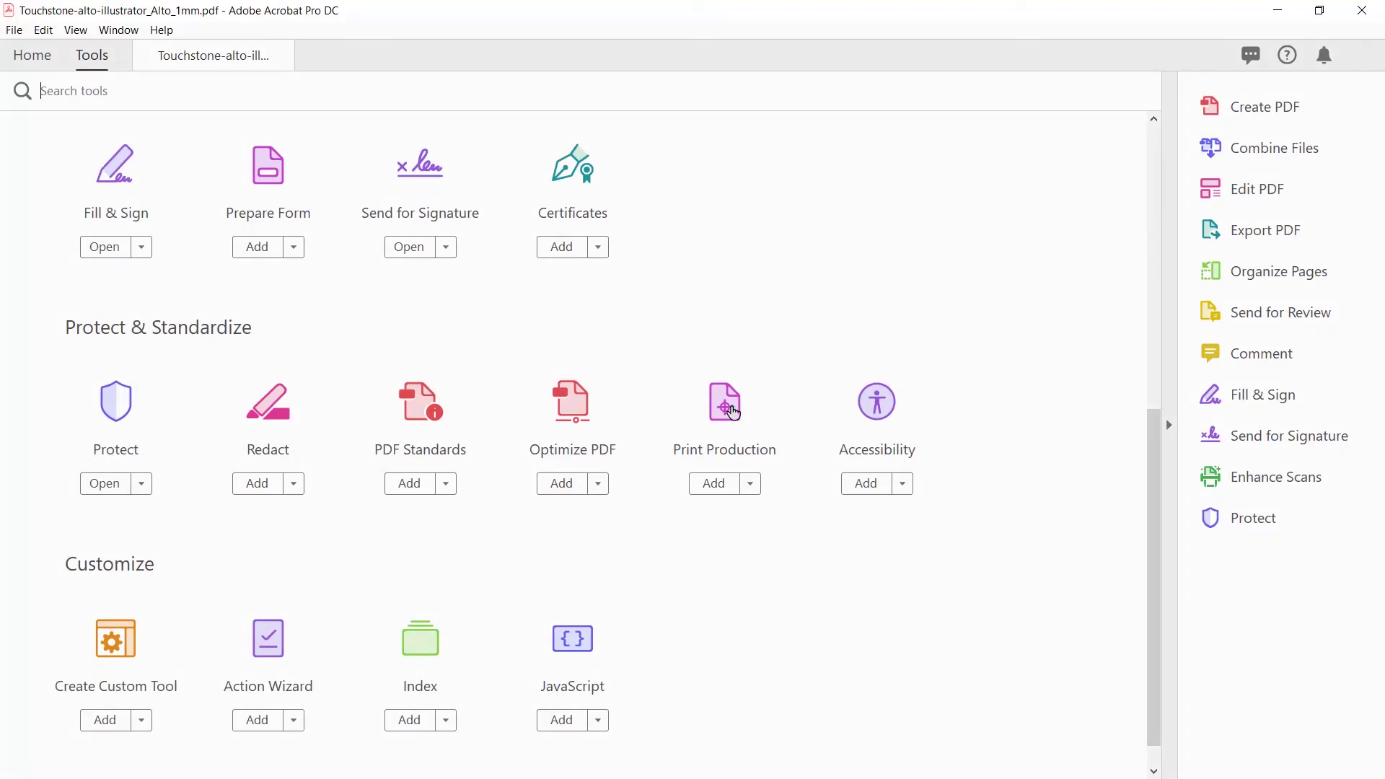
pyautogui.click(732, 412)
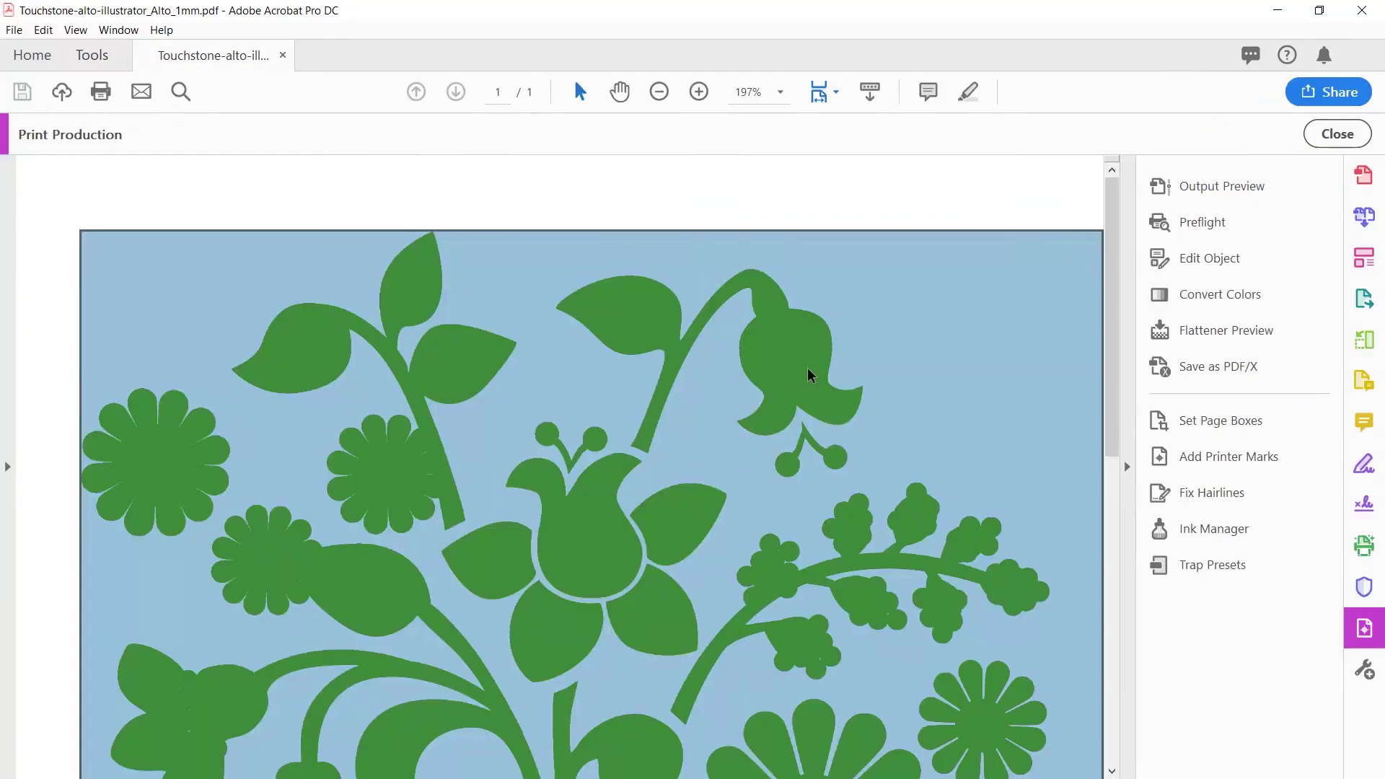
pyautogui.click(1187, 189)
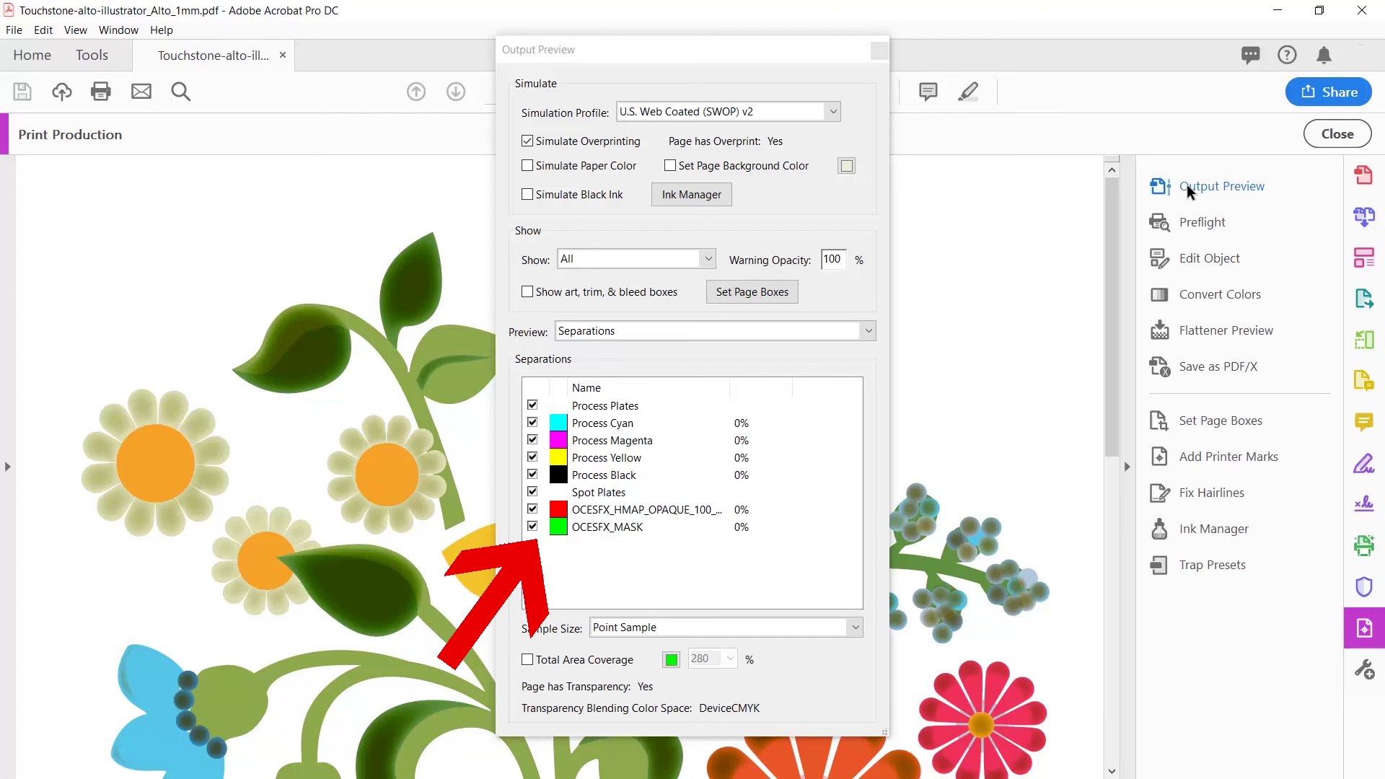